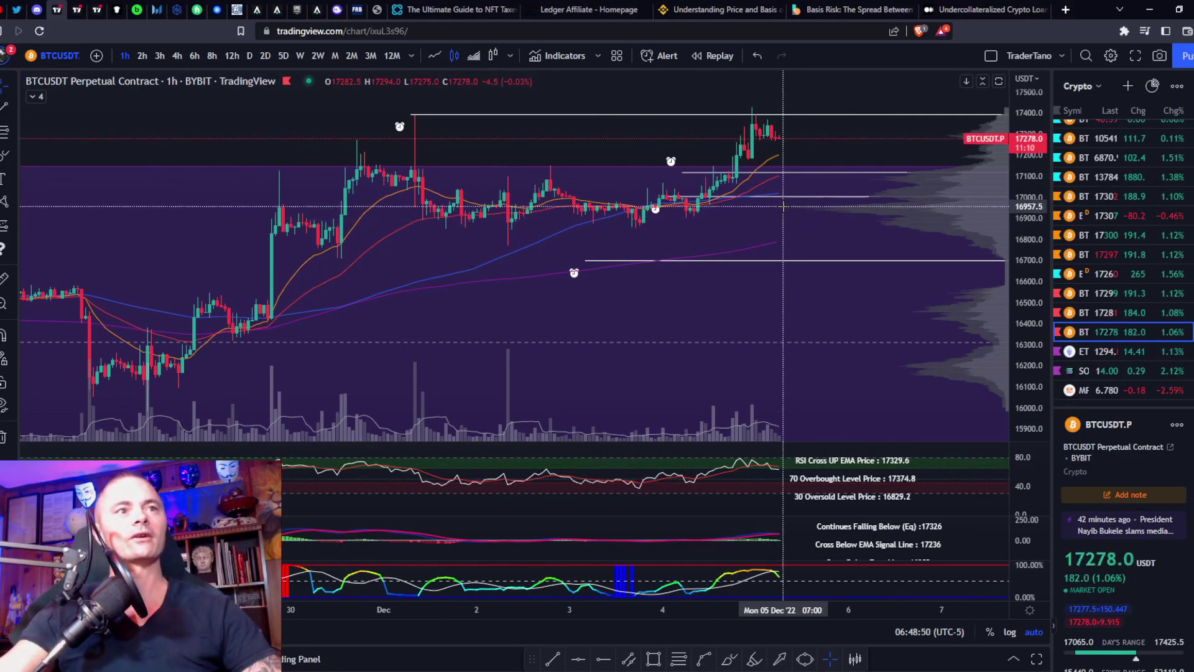
- Enlarge and restore the RSI, MACD and stochastic panes in turn on the 1h chart
scroll(762, 243, right, 3)
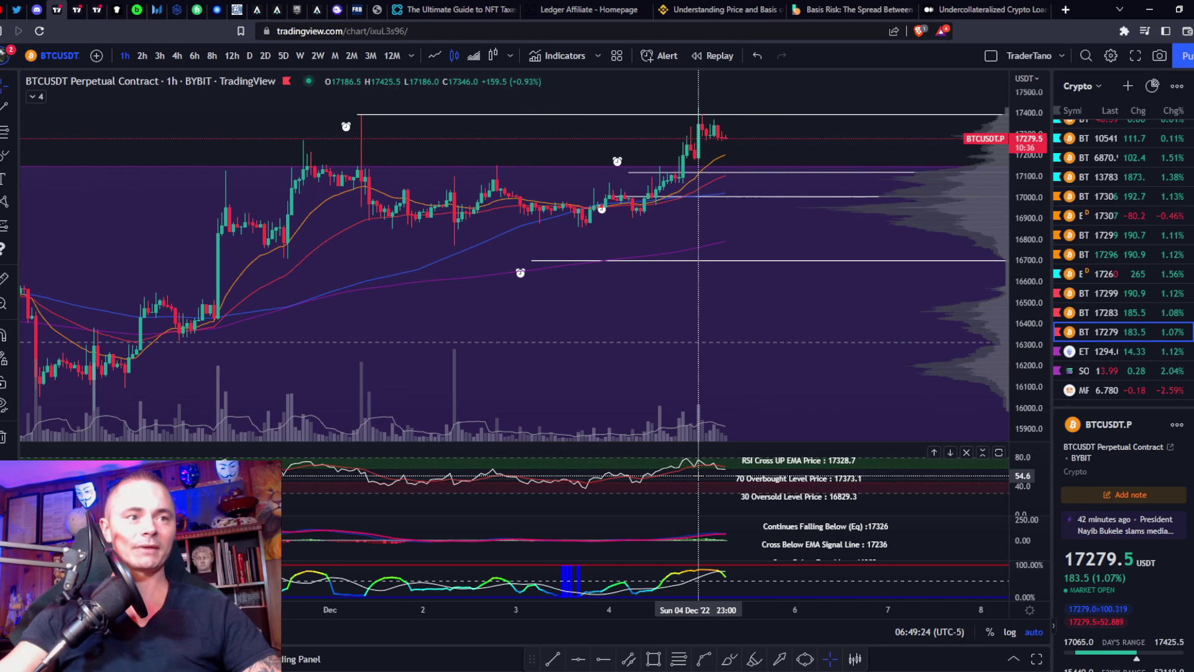
double_click(698, 476)
double_click(713, 427)
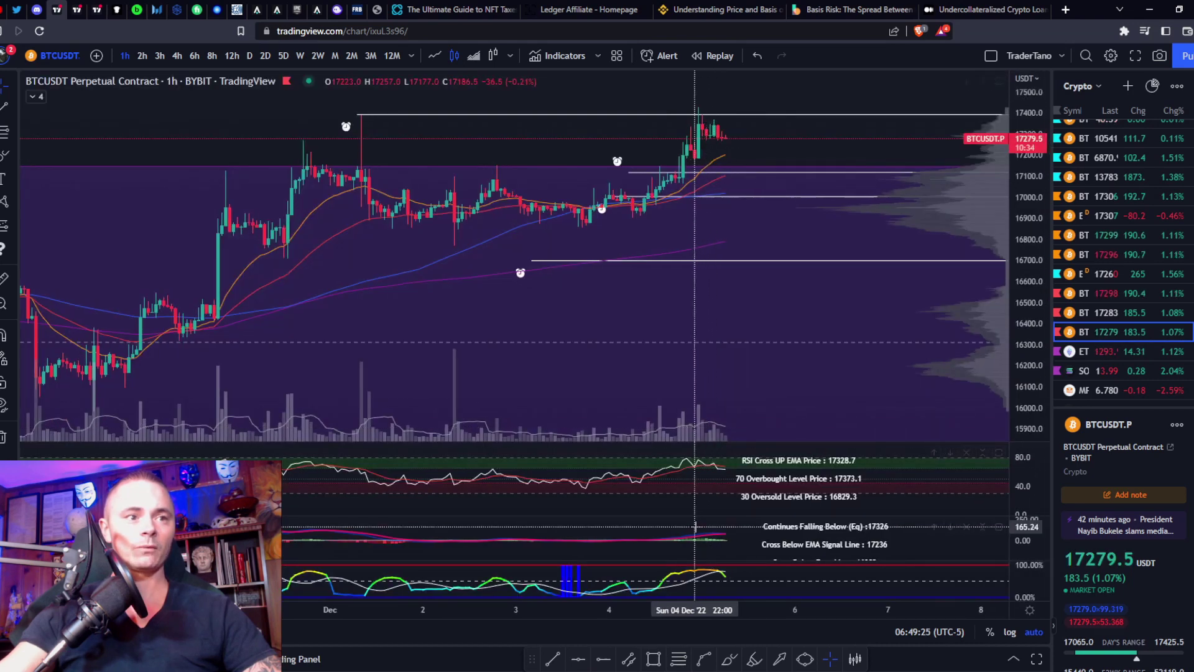
double_click(703, 535)
double_click(703, 479)
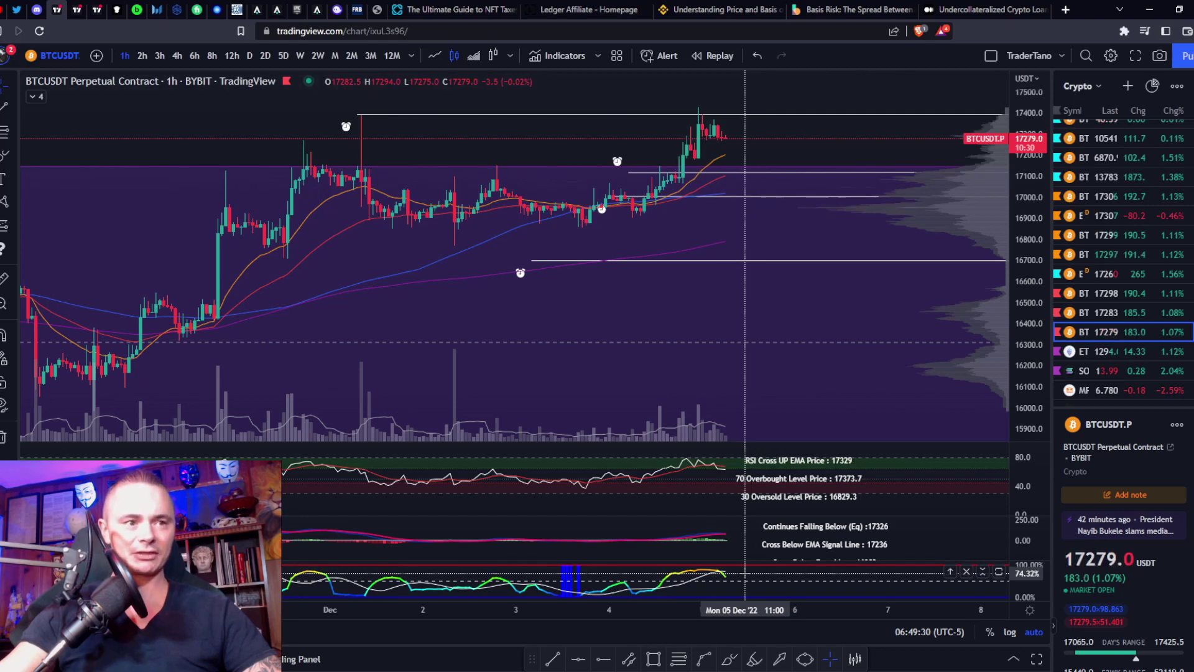
double_click(745, 573)
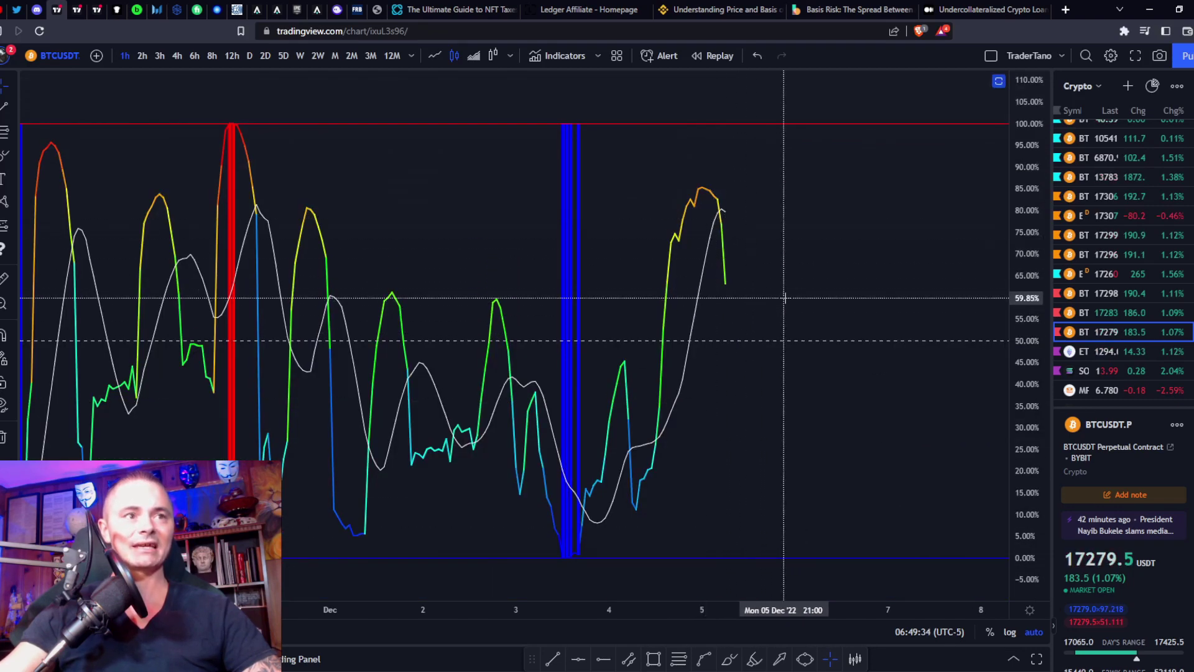
double_click(740, 293)
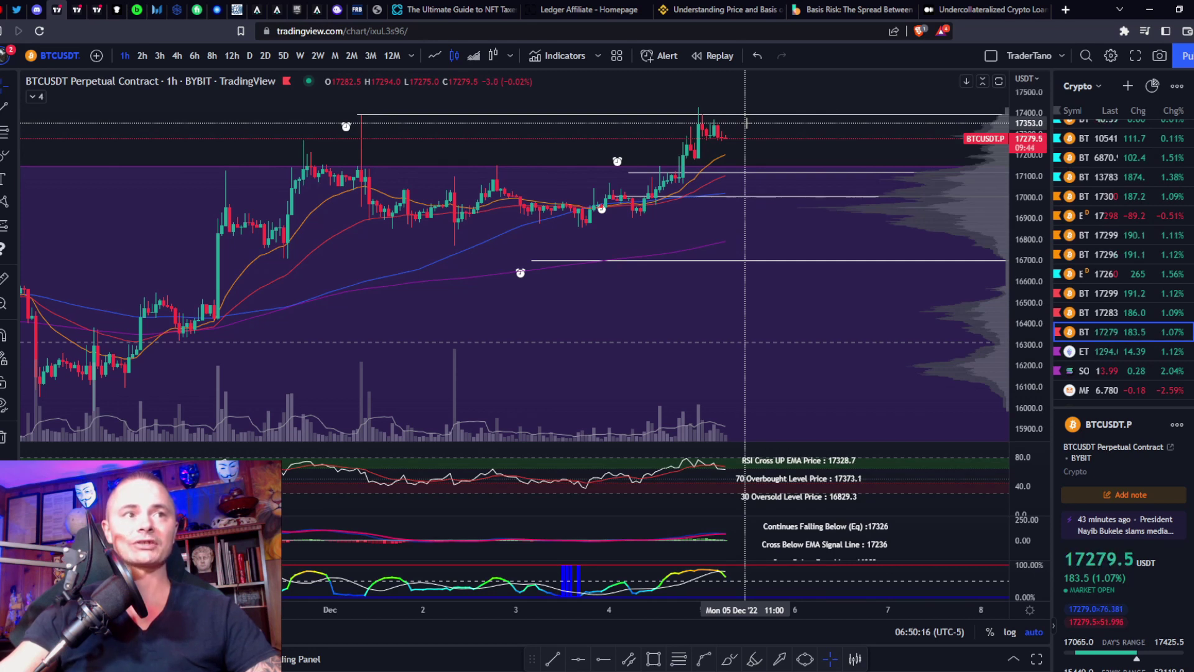
- Drag the top horizontal line from near 17392 up to about 17399
drag(751, 117, 753, 115)
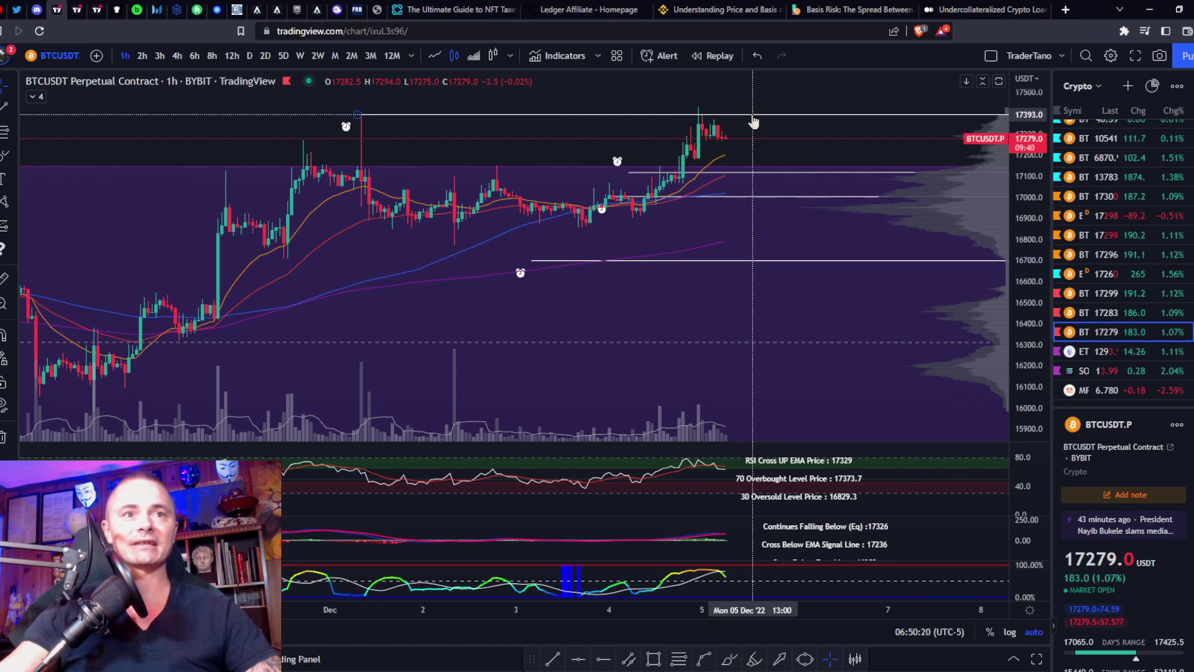
click(753, 116)
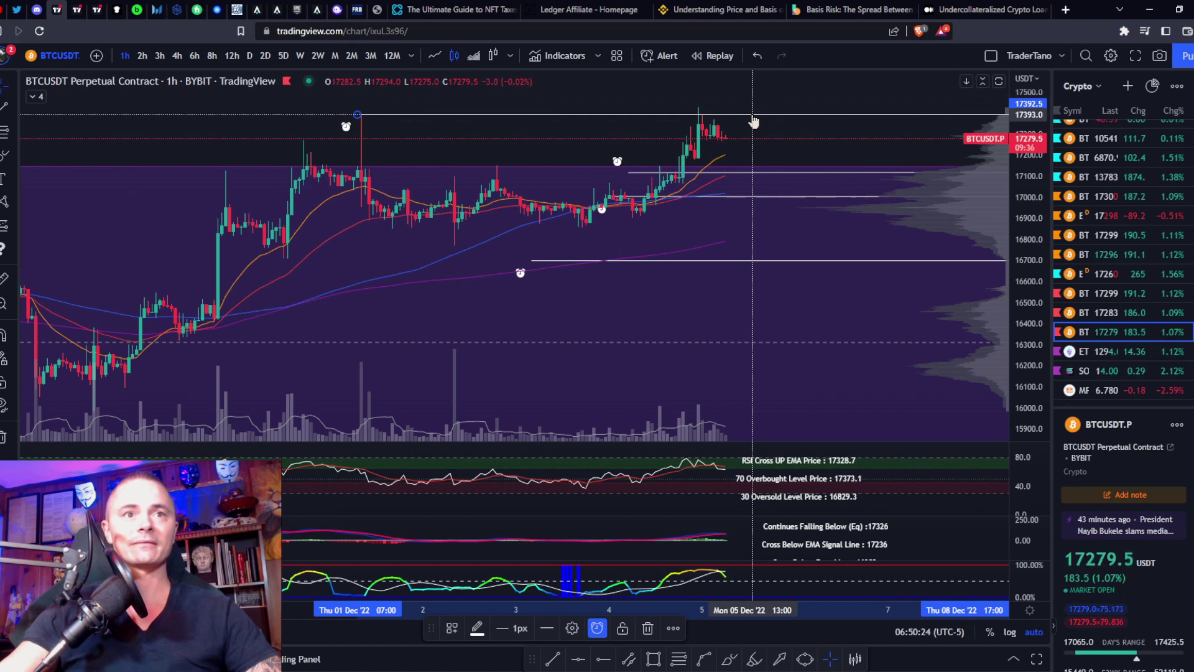
drag(753, 116, 752, 112)
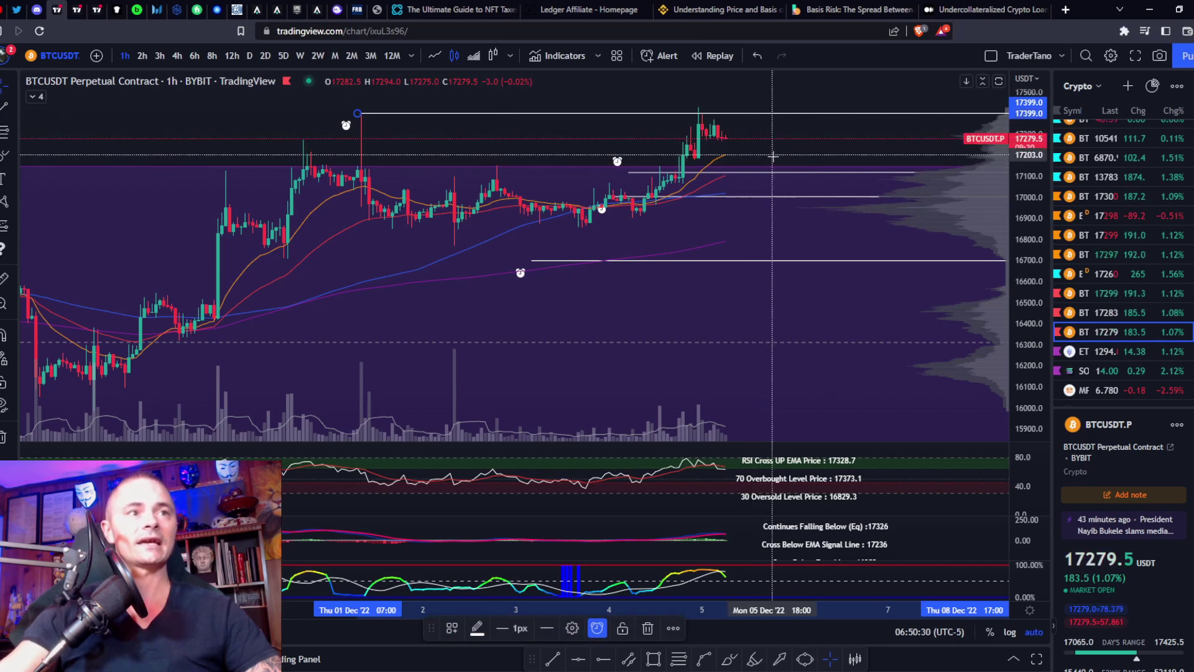
scroll(780, 159, down, 4)
scroll(790, 185, up, 3)
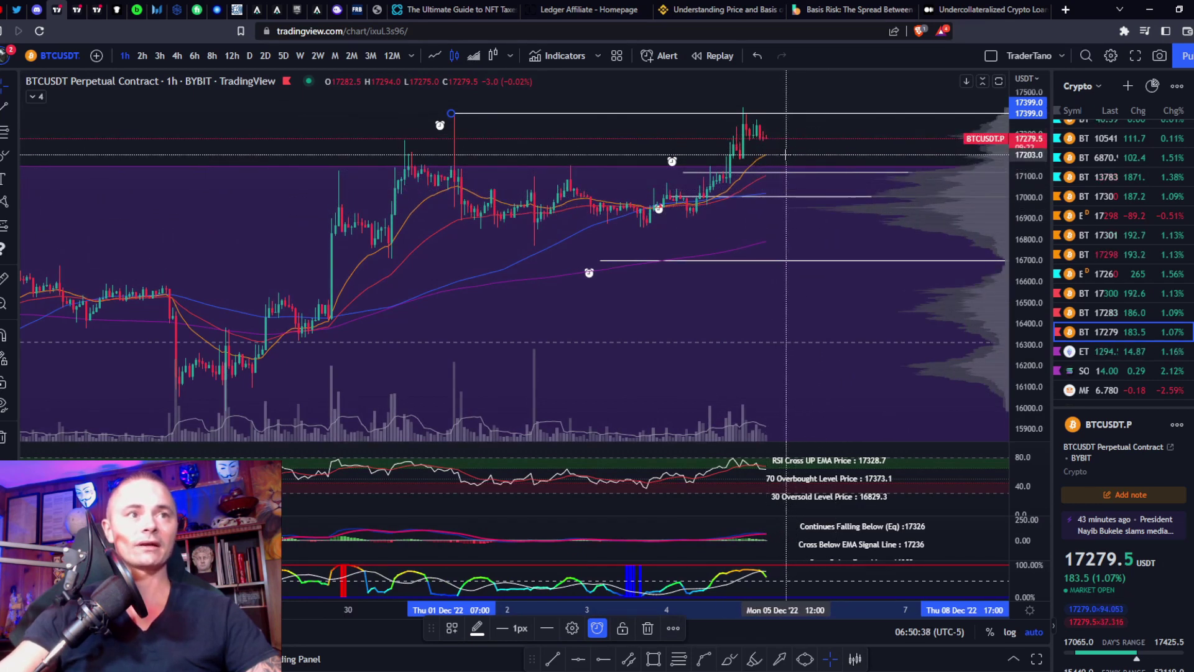
- Maximize and restore the RSI pane, pan the price chart, then maximize the MACD pane
double_click(703, 489)
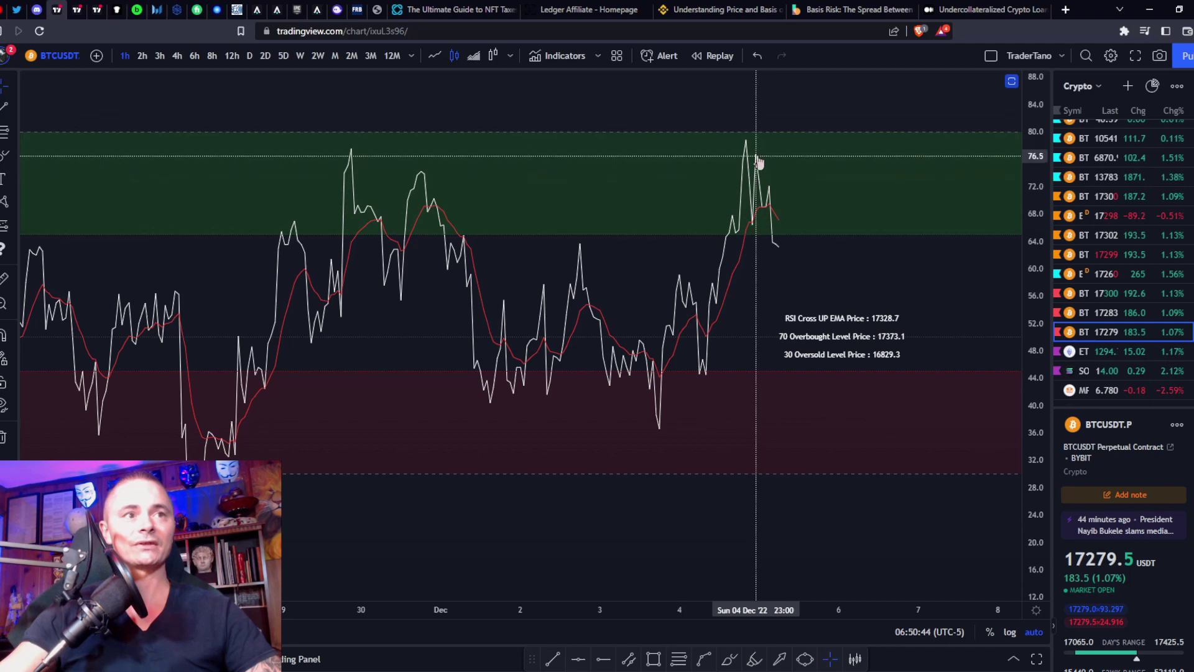
scroll(757, 136, down, 4)
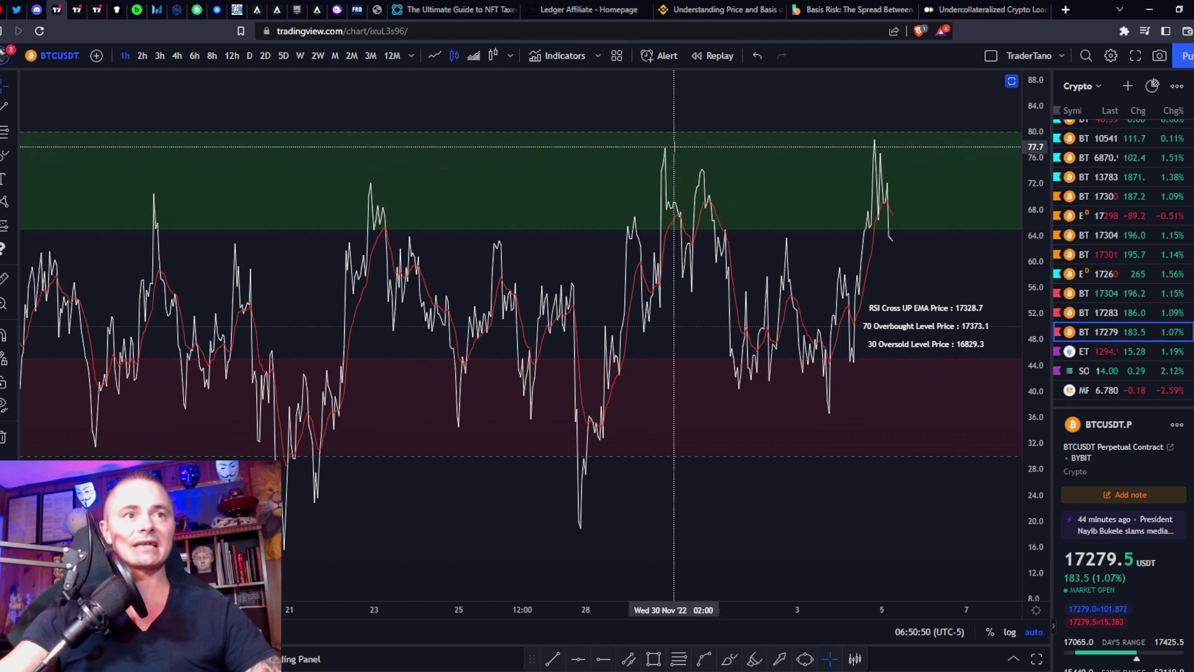
double_click(766, 151)
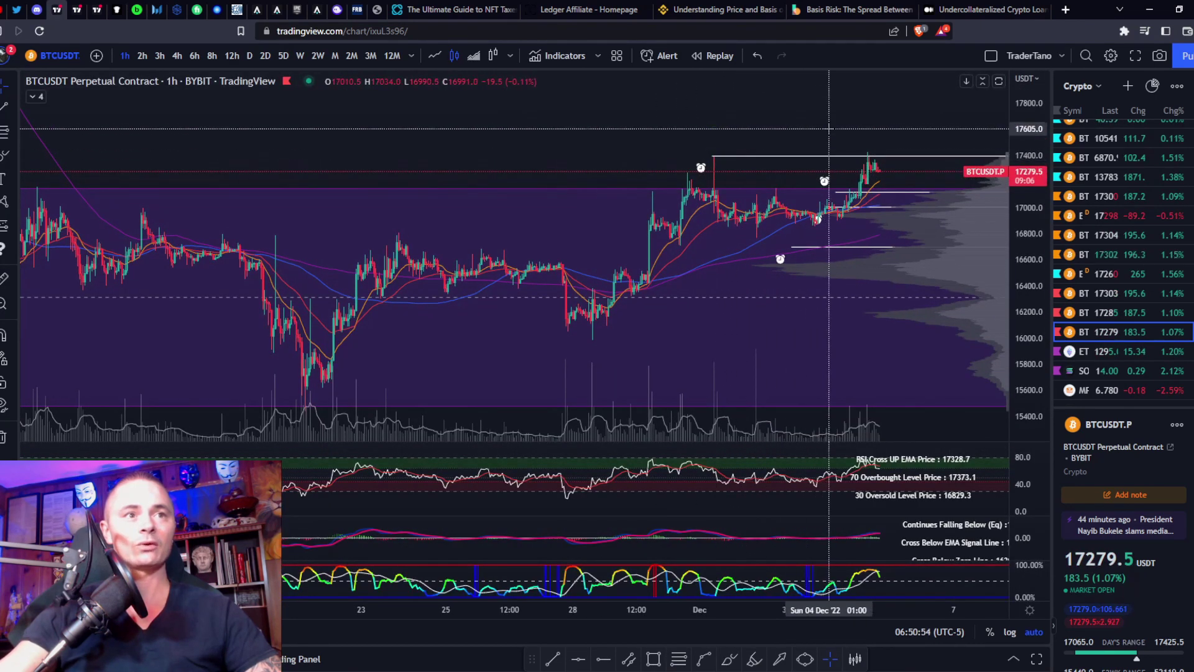
drag(817, 160, 741, 134)
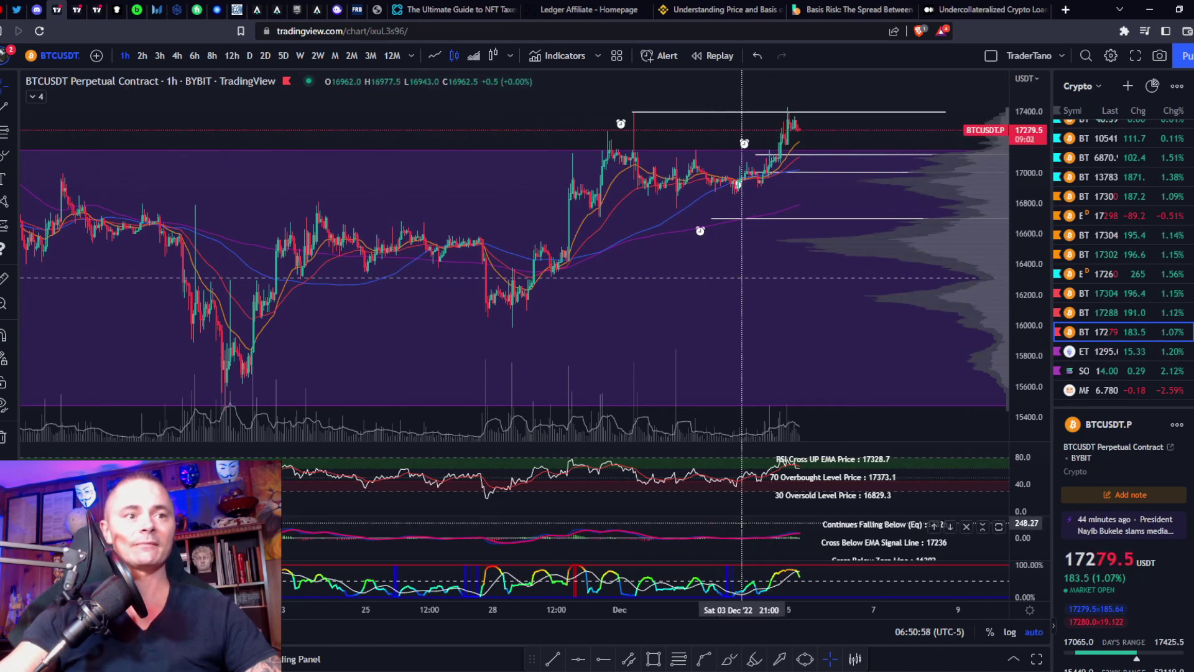
double_click(741, 523)
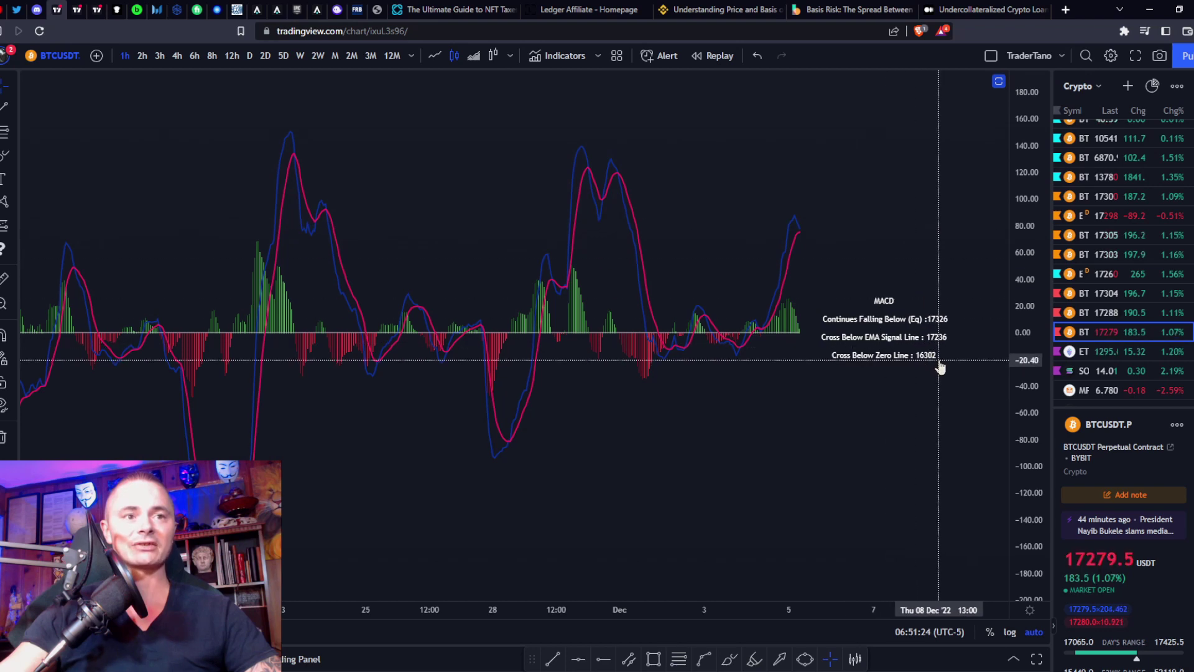
- Restore the MACD pane, then select and deselect the purple rectangle drawing
double_click(851, 271)
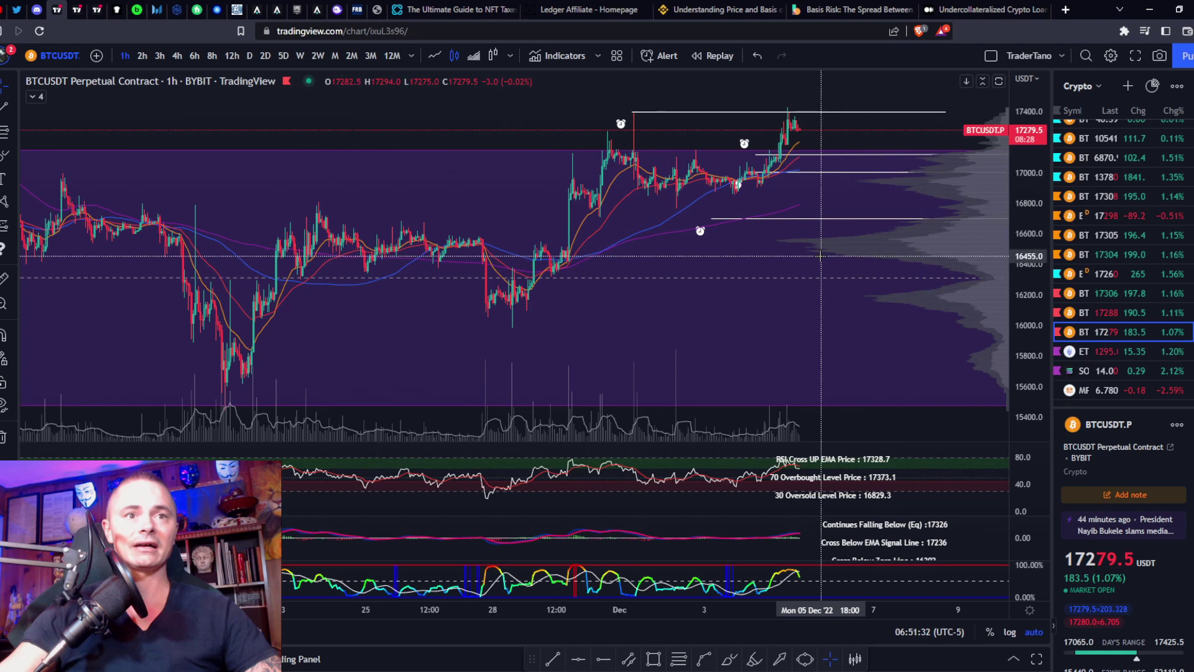
click(810, 285)
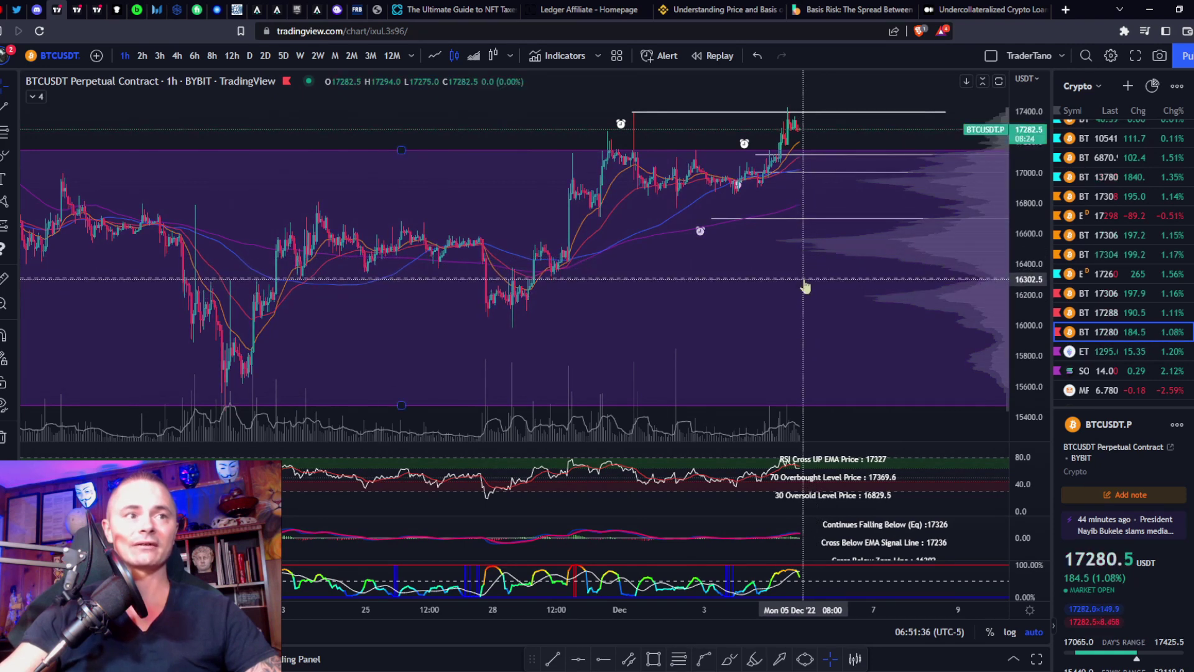
key(Escape)
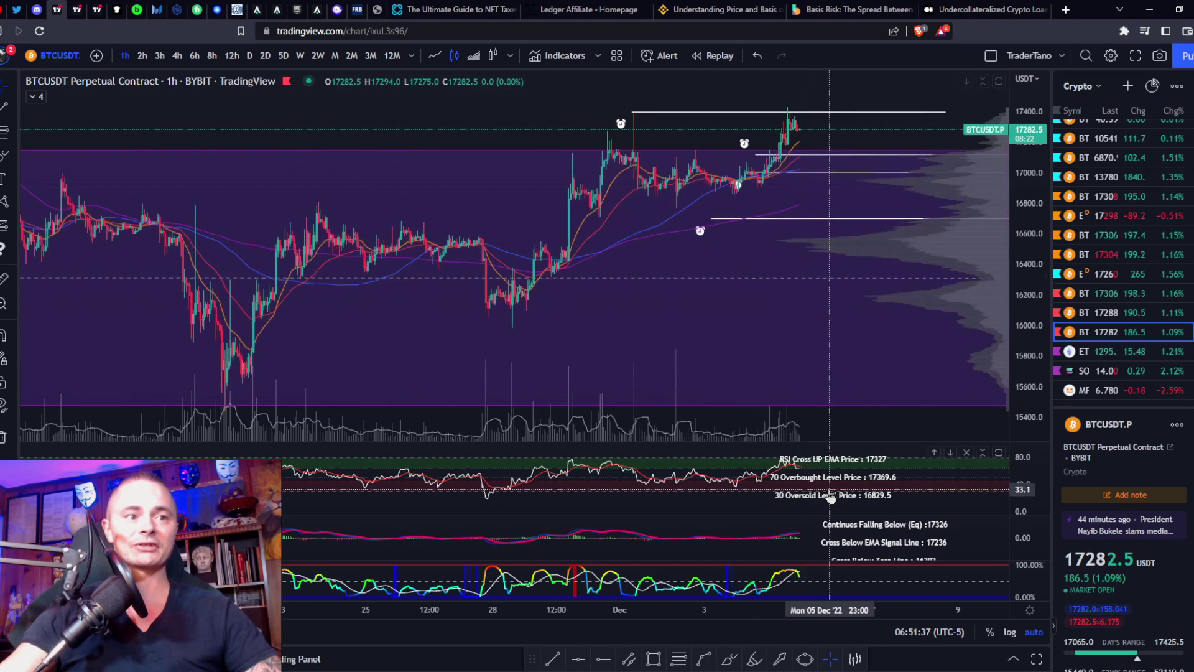
- Maximize the stochastic pane, pan to its latest readings, then restore the full layout
double_click(807, 573)
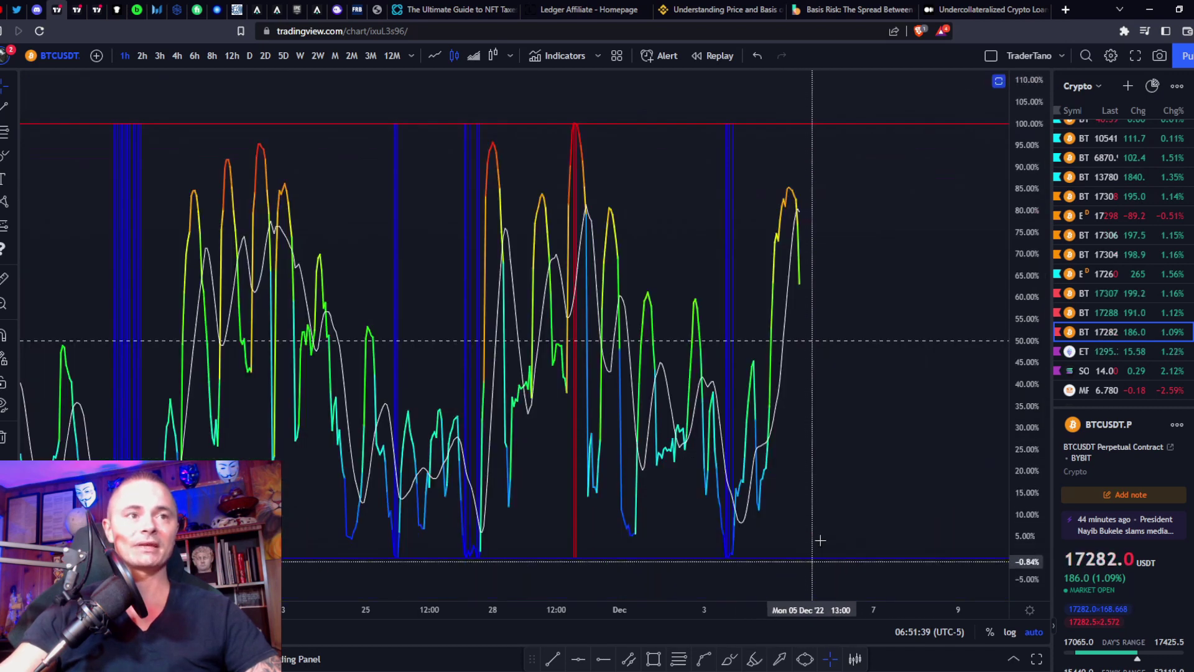
scroll(787, 311, up, 2)
scroll(781, 309, up, 2)
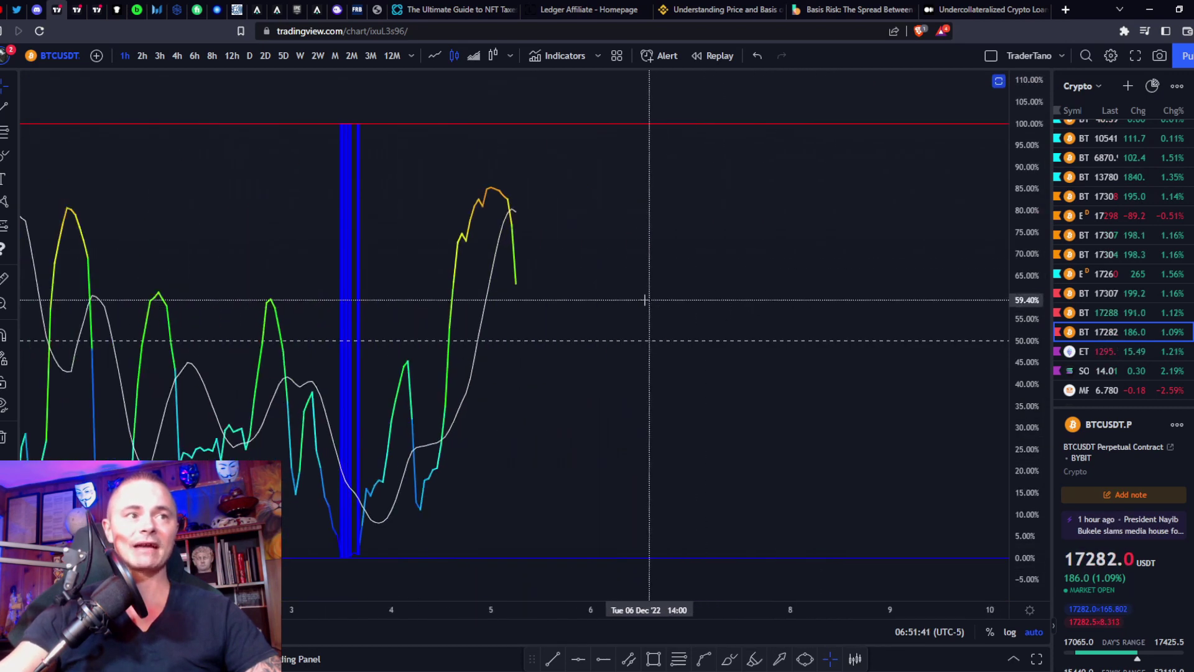
drag(650, 293, 821, 299)
double_click(769, 288)
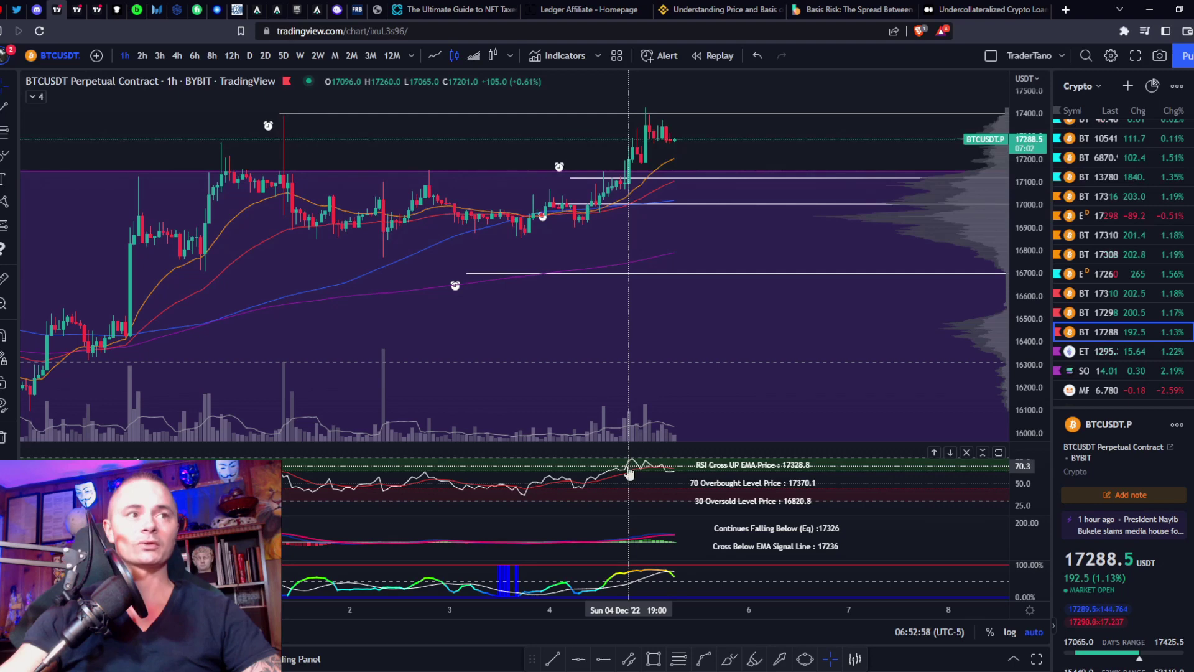
double_click(628, 538)
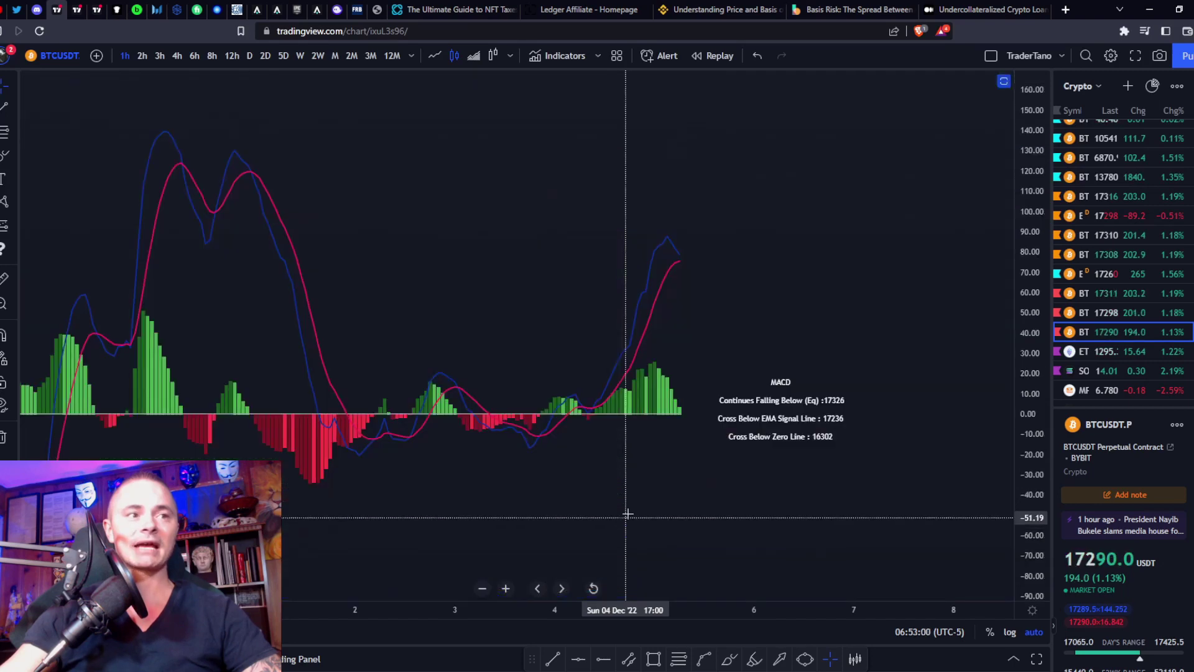
double_click(624, 579)
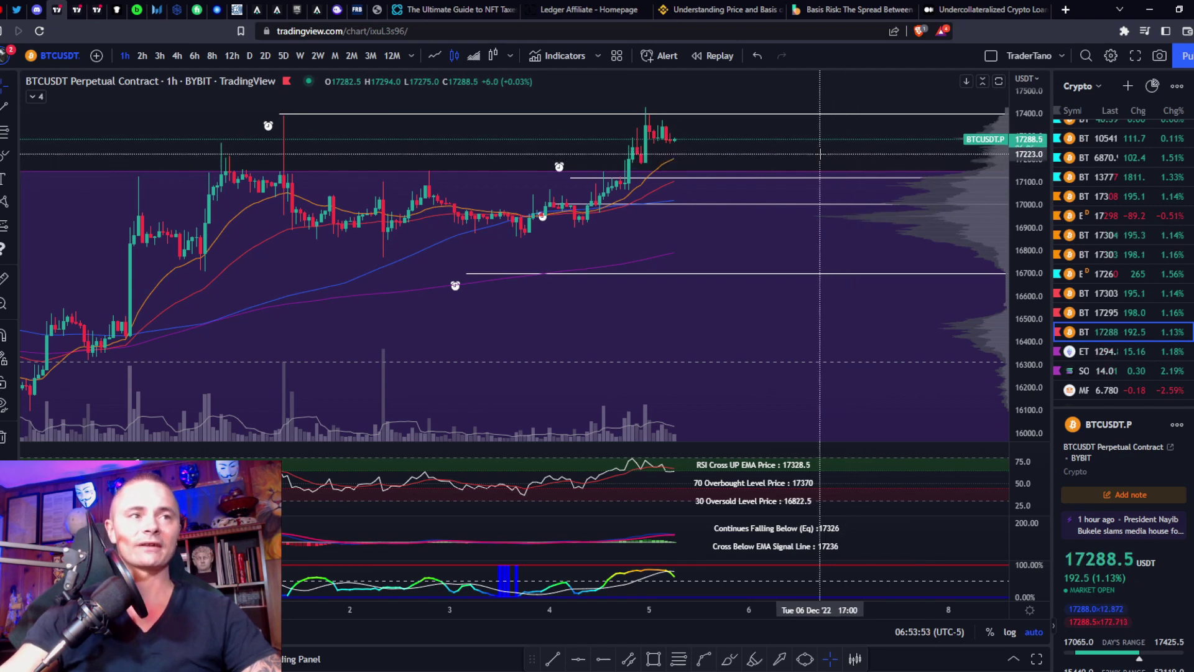
- Switch BTCUSDT to the 4h timeframe, then maximize and restore the RSI pane
click(177, 56)
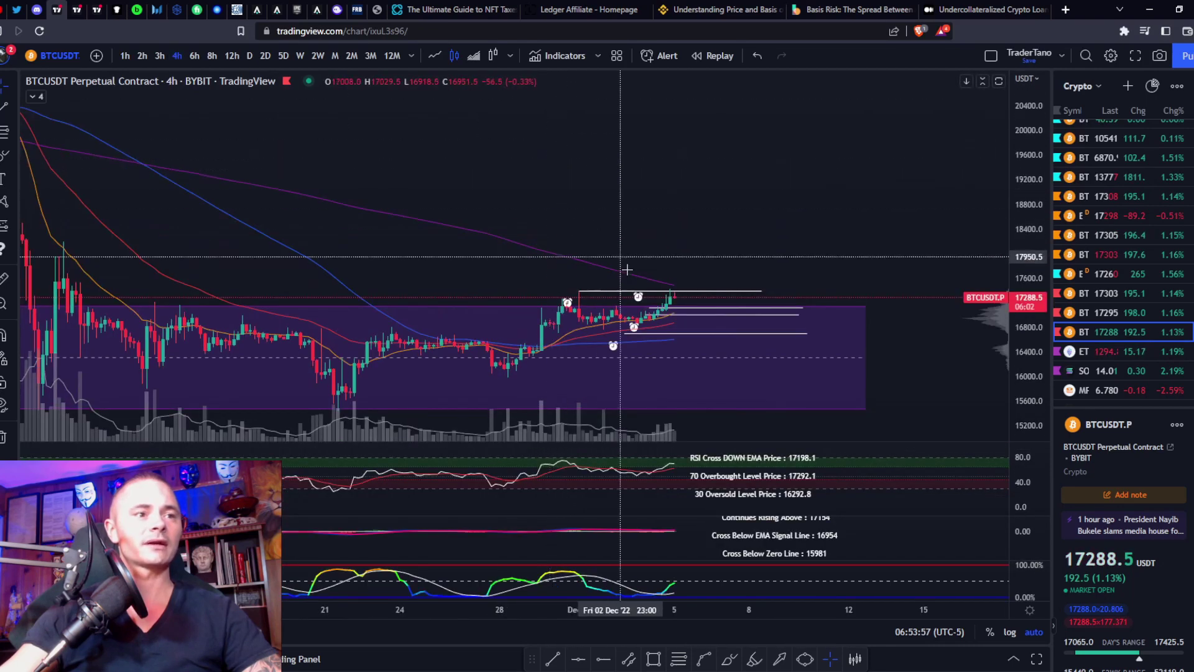
double_click(668, 475)
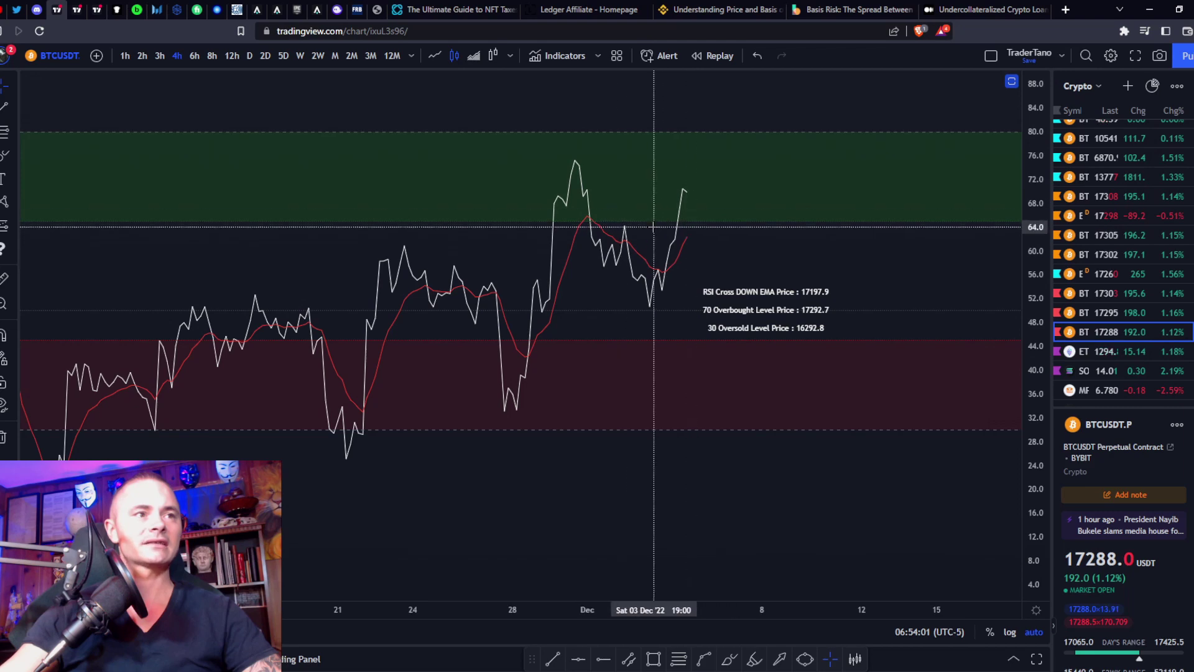
double_click(655, 236)
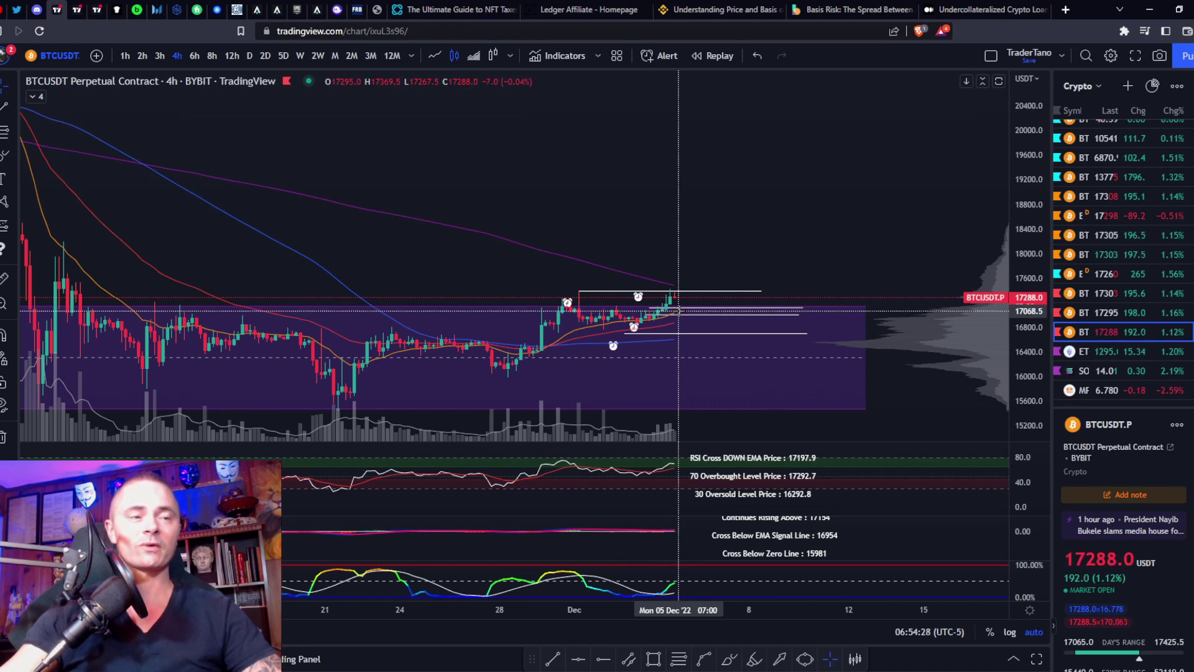
- Maximize and restore the 4h MACD and stochastic panes, then zoom in on recent candles
double_click(661, 532)
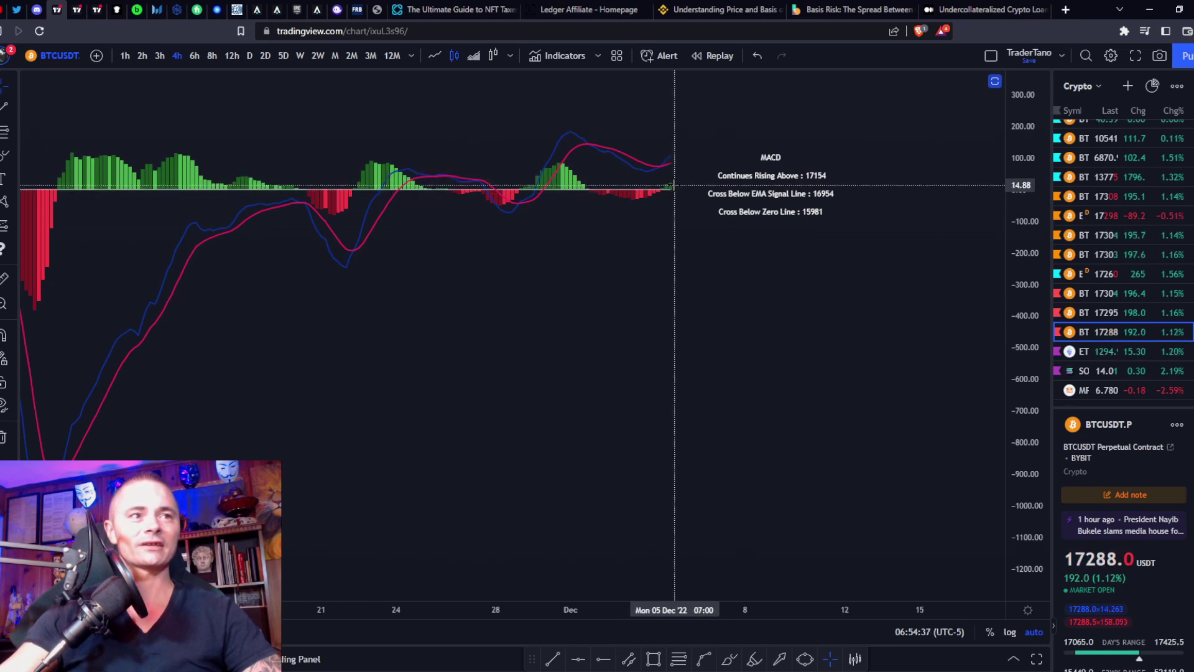
double_click(669, 227)
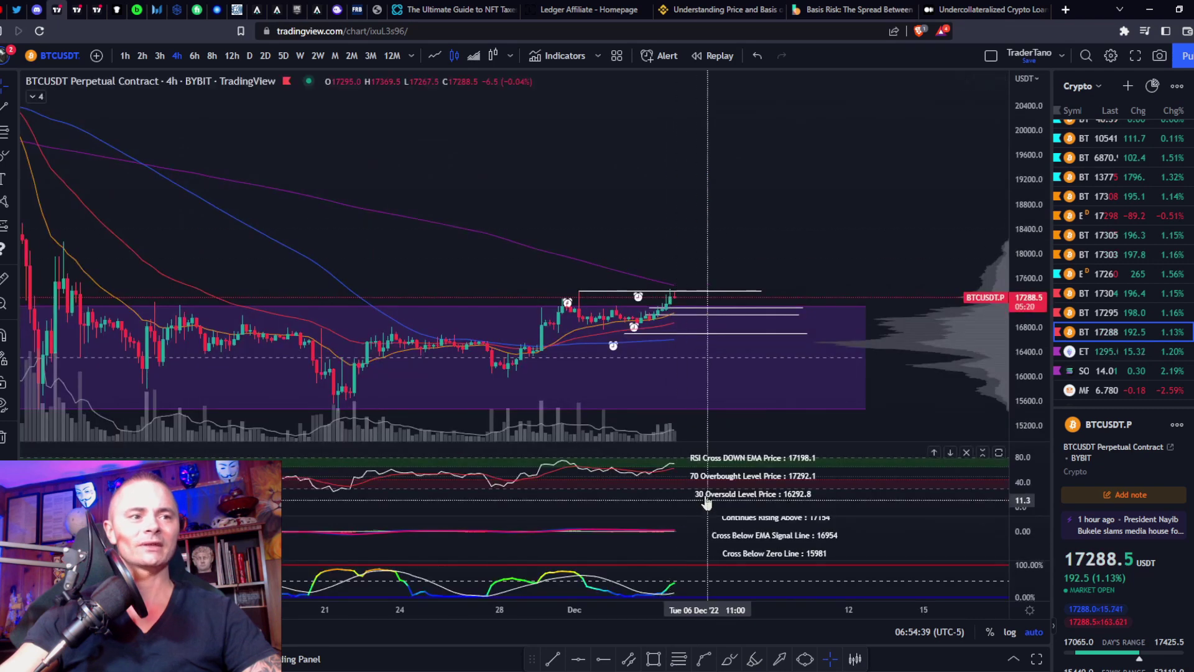
double_click(691, 577)
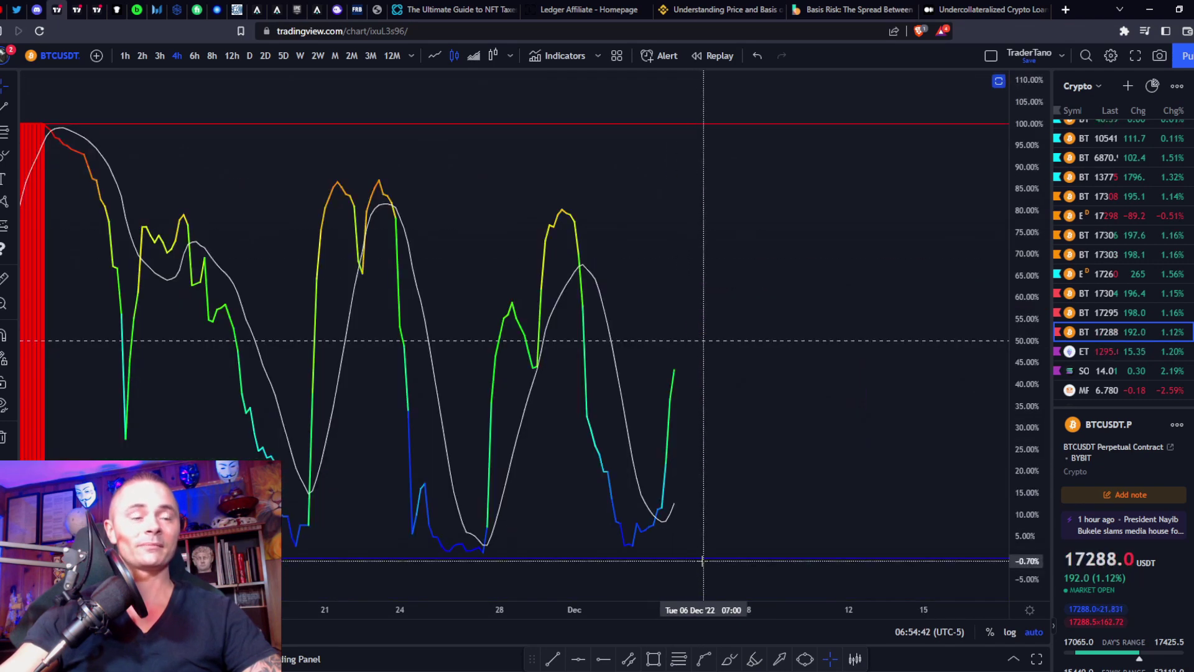
double_click(676, 507)
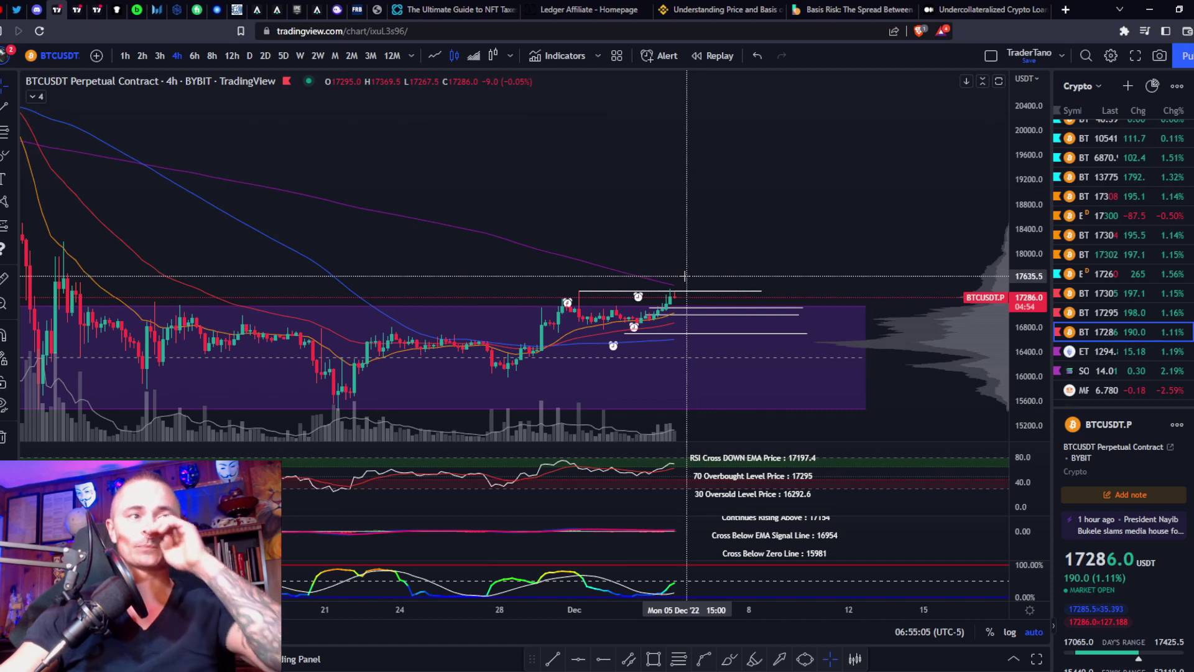
scroll(614, 311, up, 5)
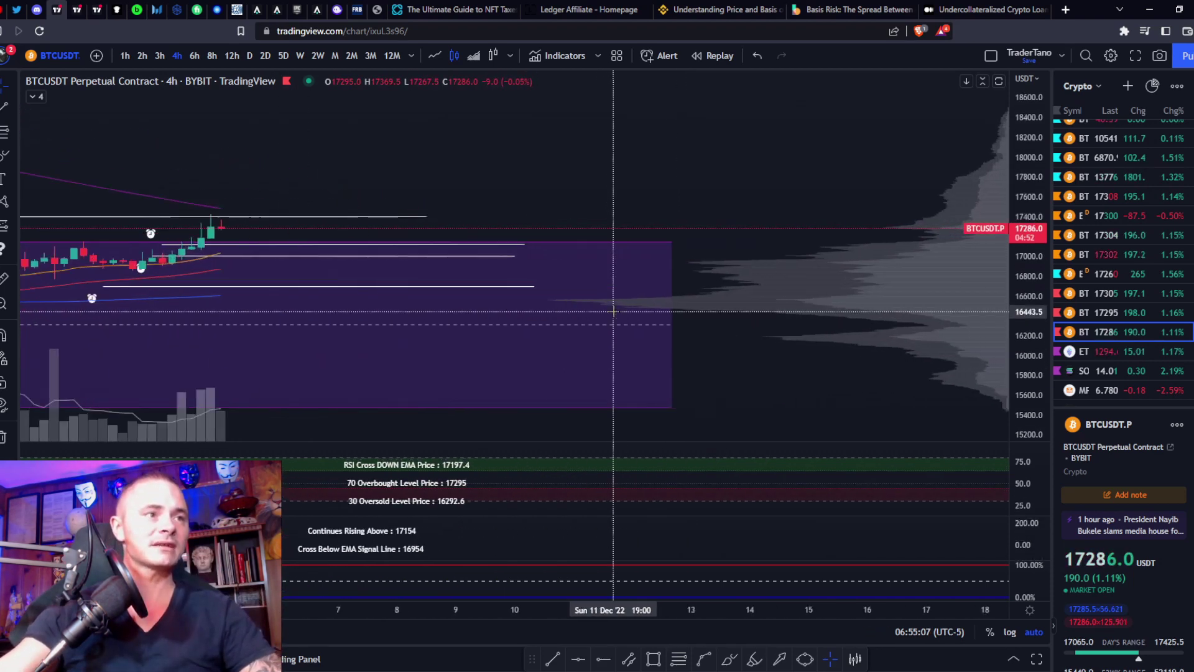
- Pan to the latest 4h candles, measure a price drop from there, then switch to 8h
drag(28, 242, 375, 244)
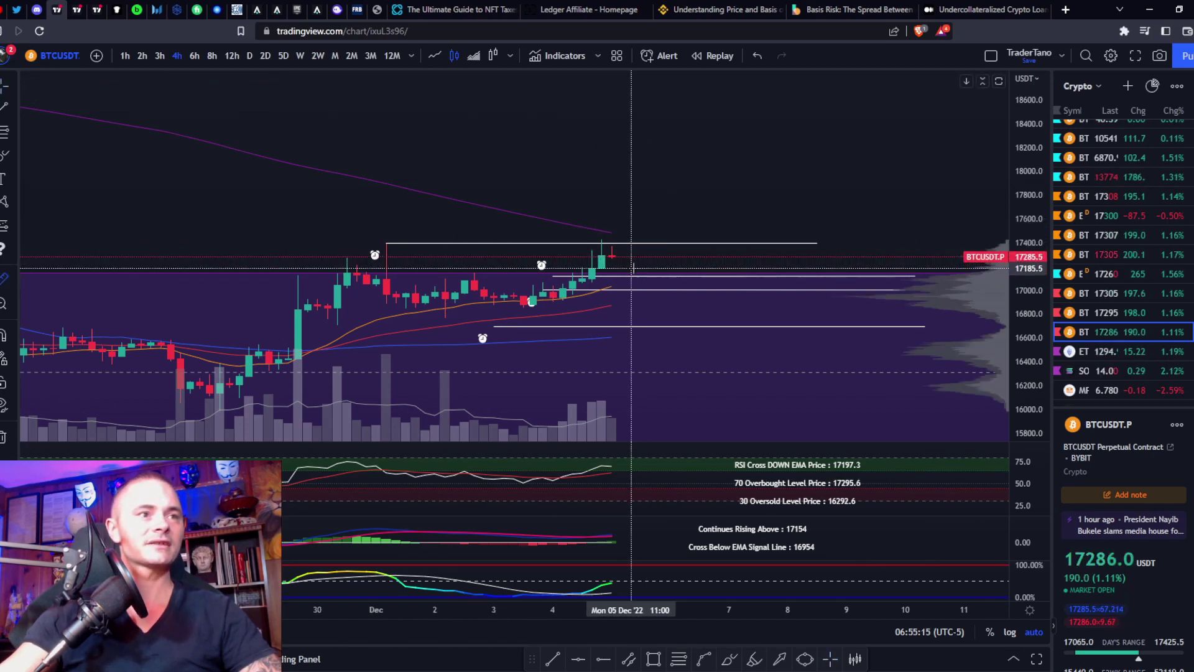
shift+click(632, 268)
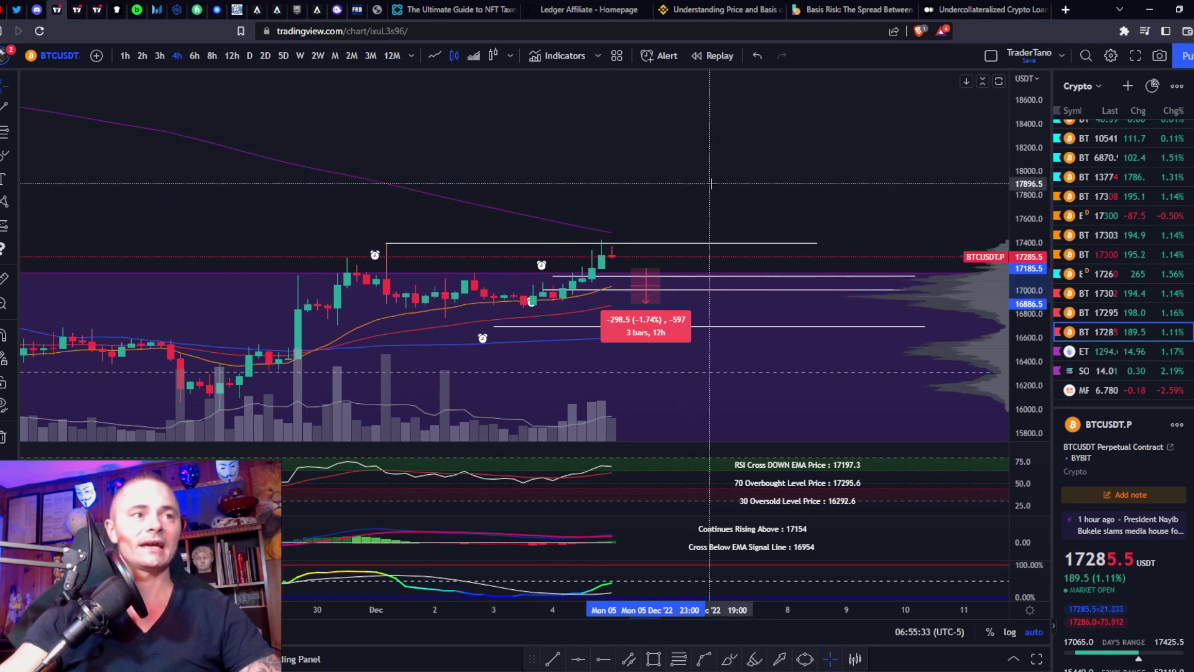
click(690, 165)
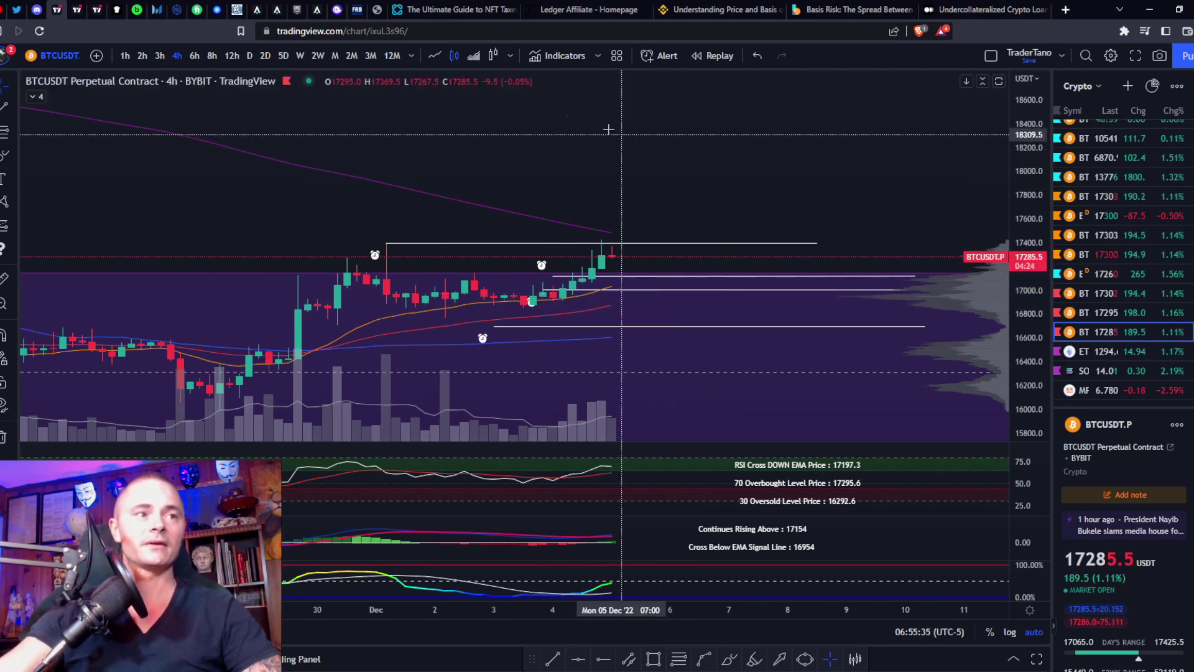
click(213, 56)
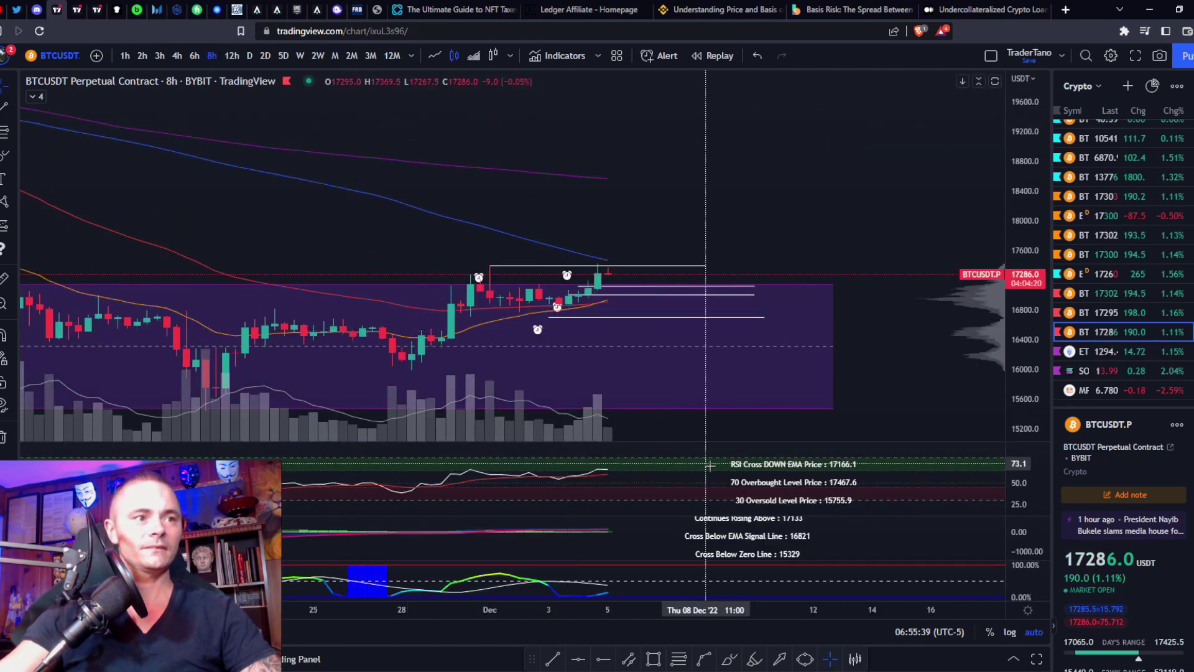
- Maximize and restore the 8h RSI, MACD and stochastic panes, then switch to daily (D)
double_click(674, 464)
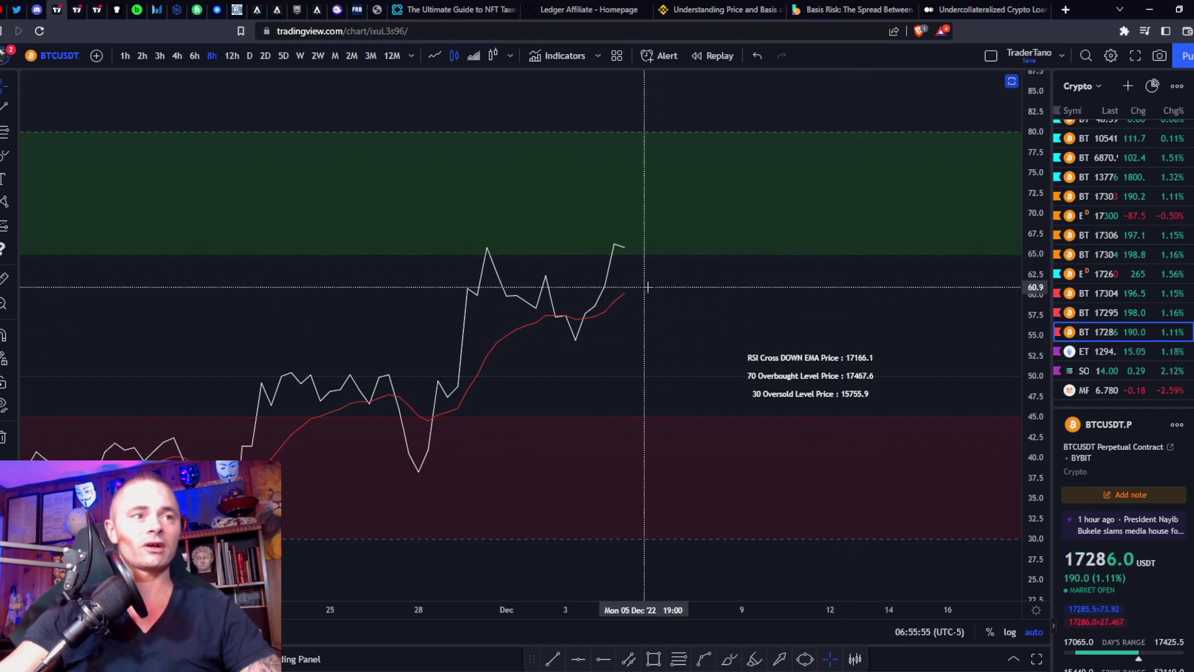
double_click(682, 289)
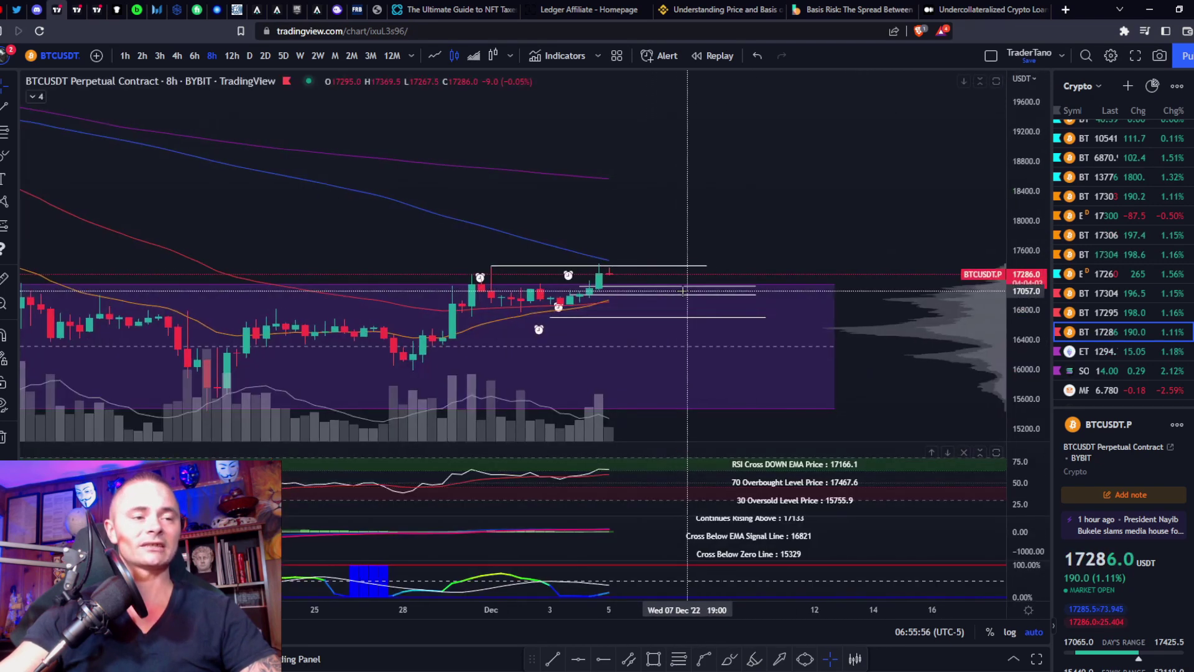
double_click(637, 535)
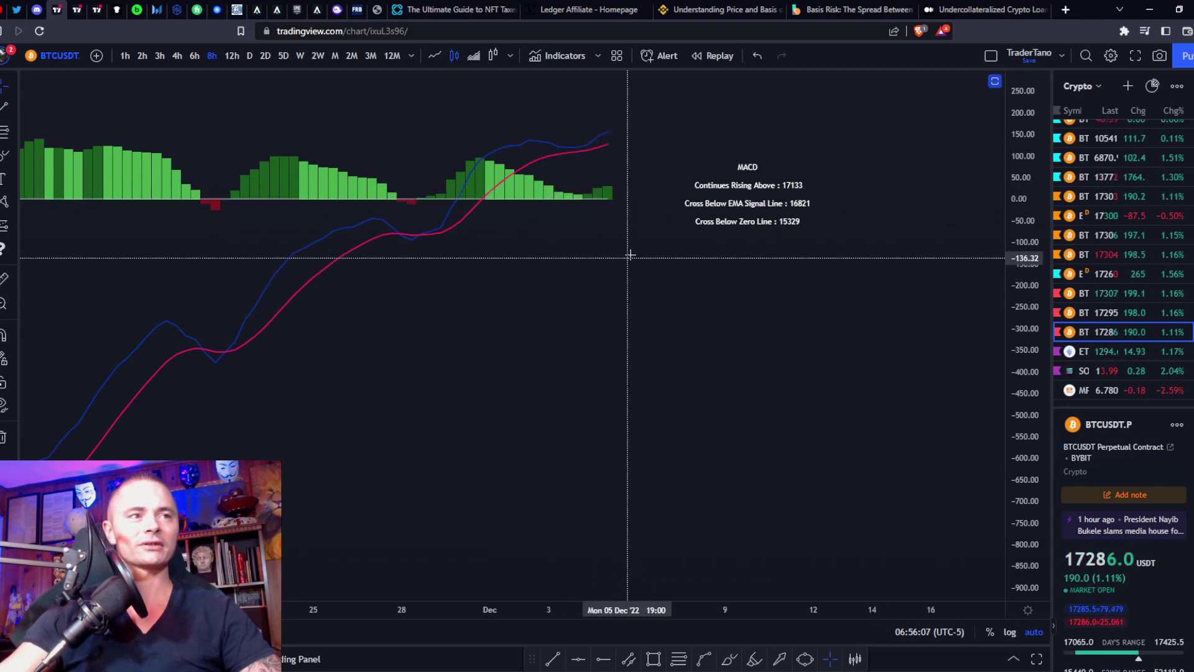
double_click(645, 306)
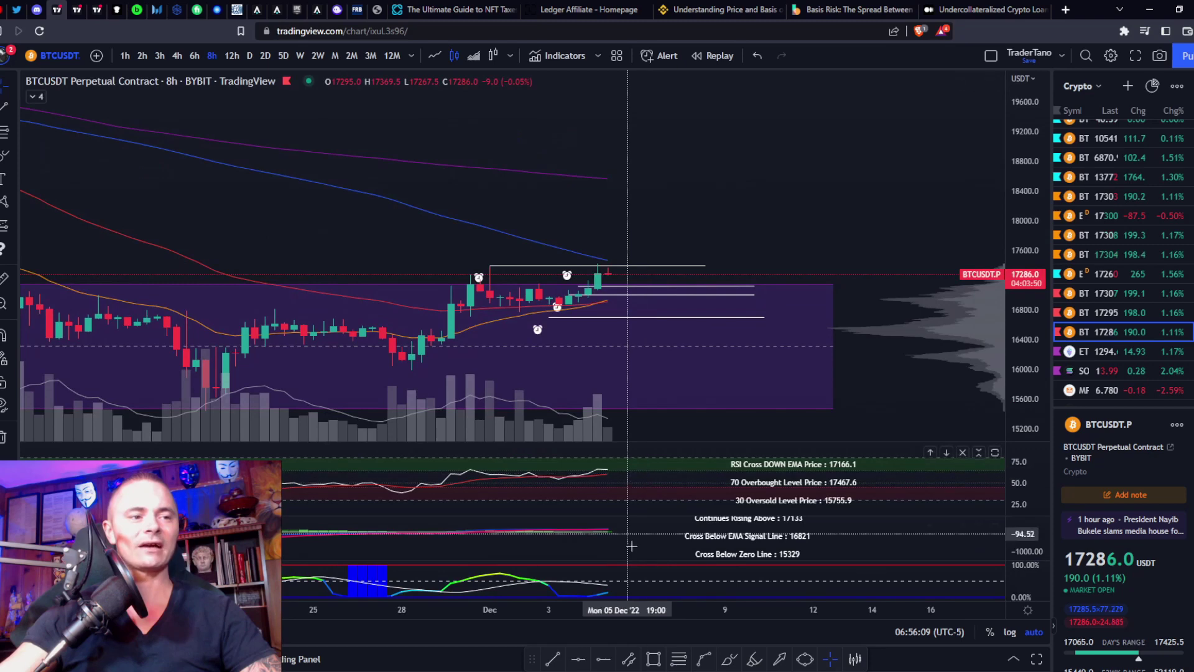
double_click(639, 572)
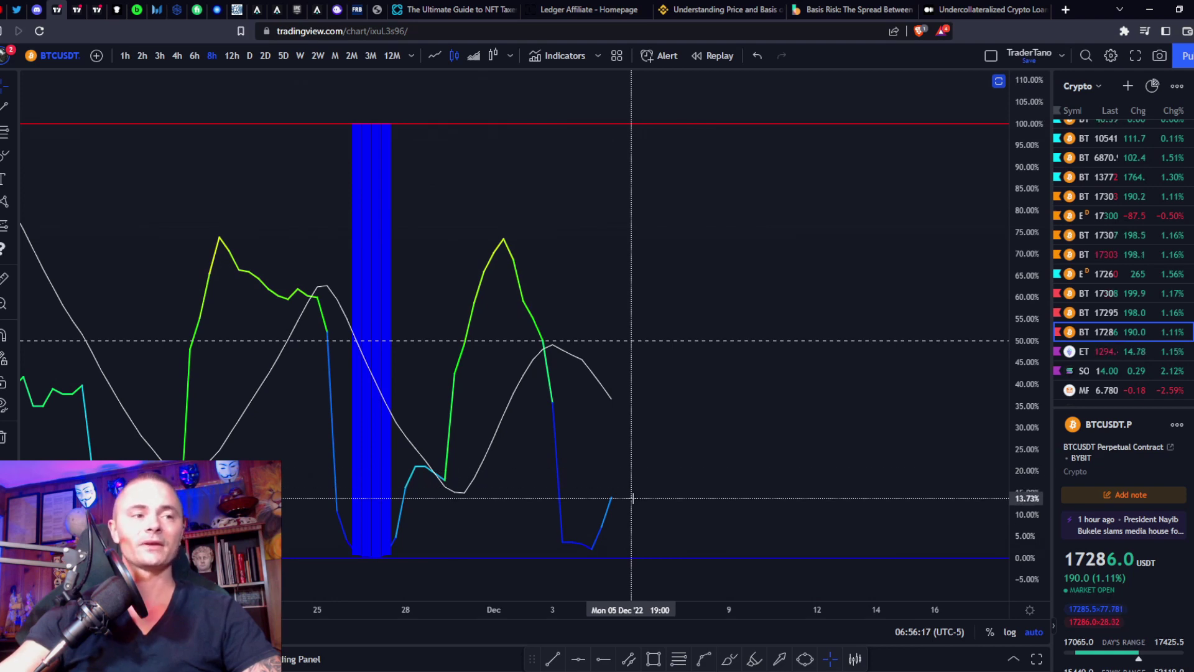
double_click(632, 497)
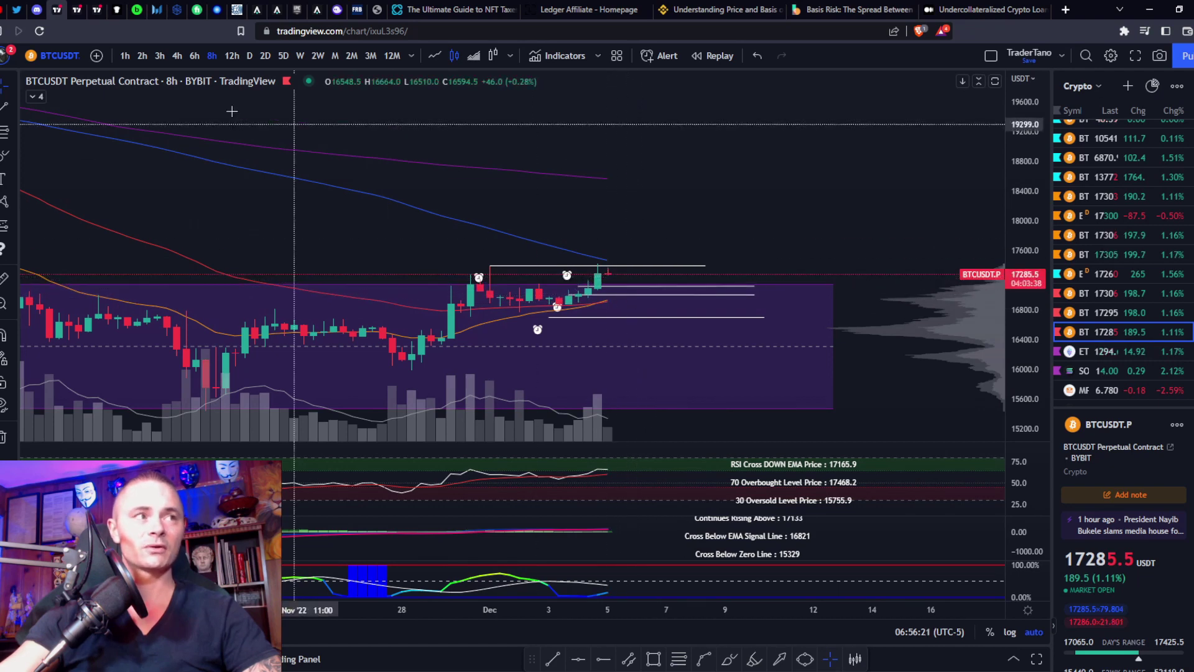
click(252, 58)
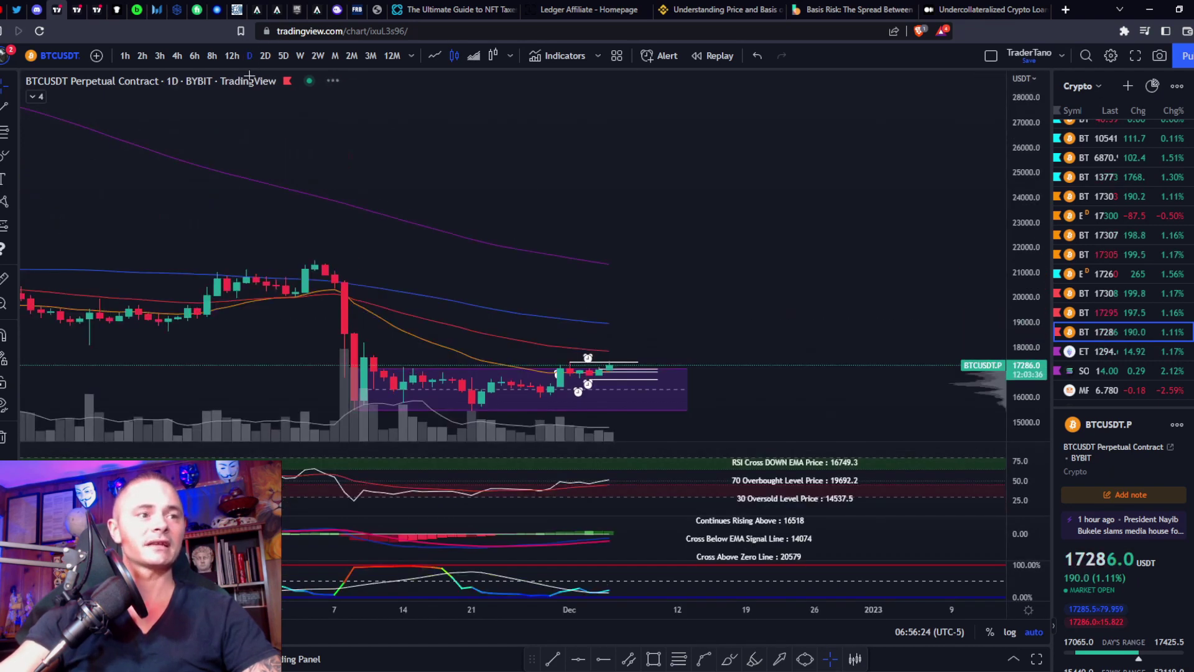
double_click(620, 474)
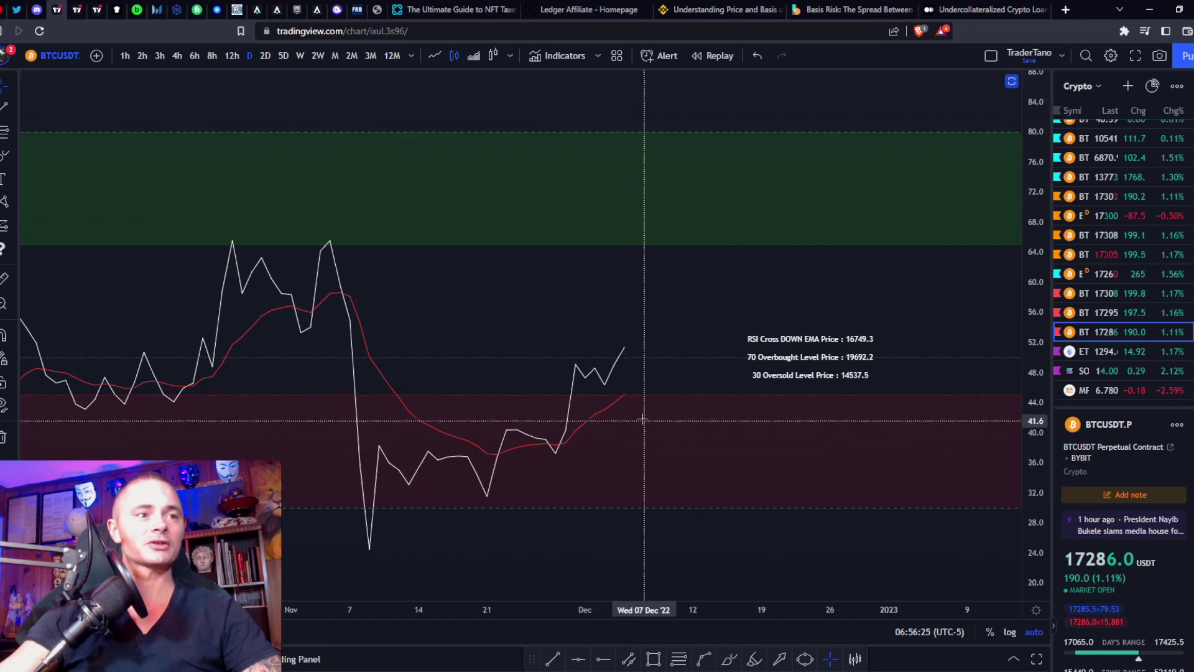
double_click(653, 374)
double_click(622, 572)
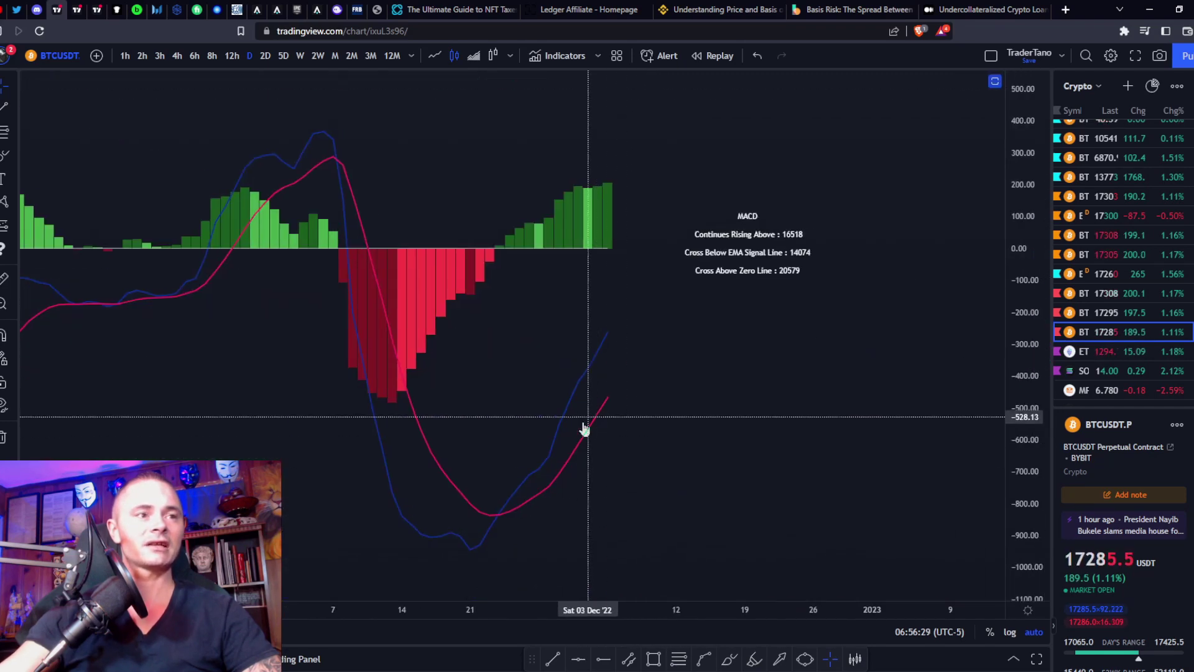
double_click(612, 393)
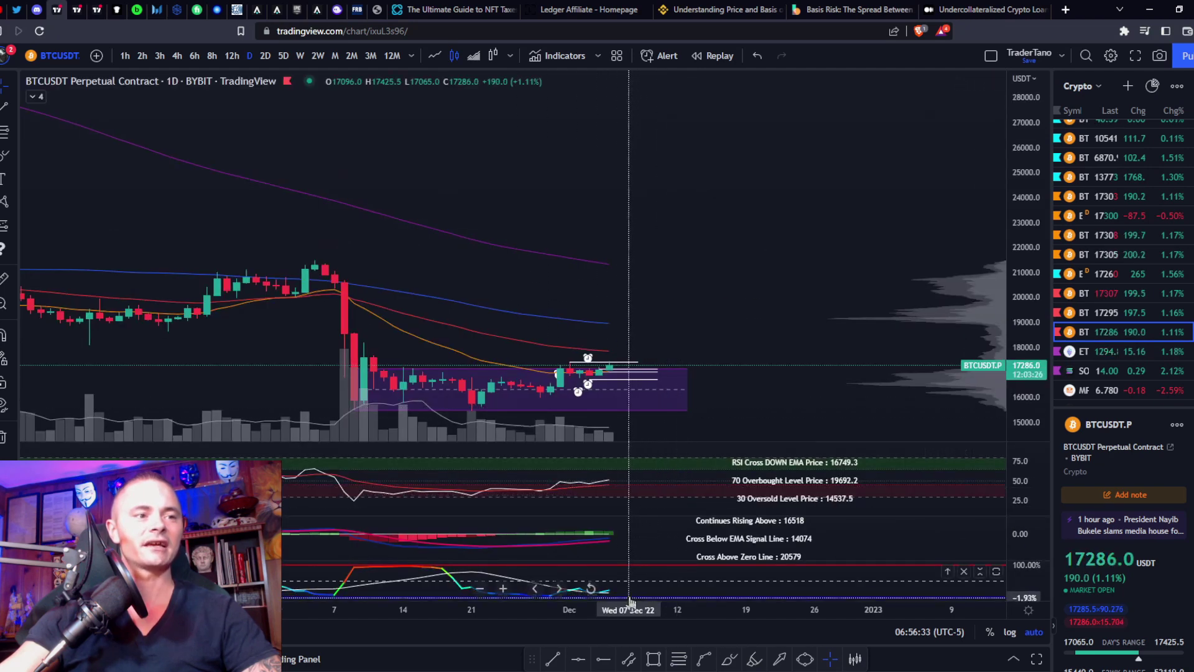
double_click(633, 573)
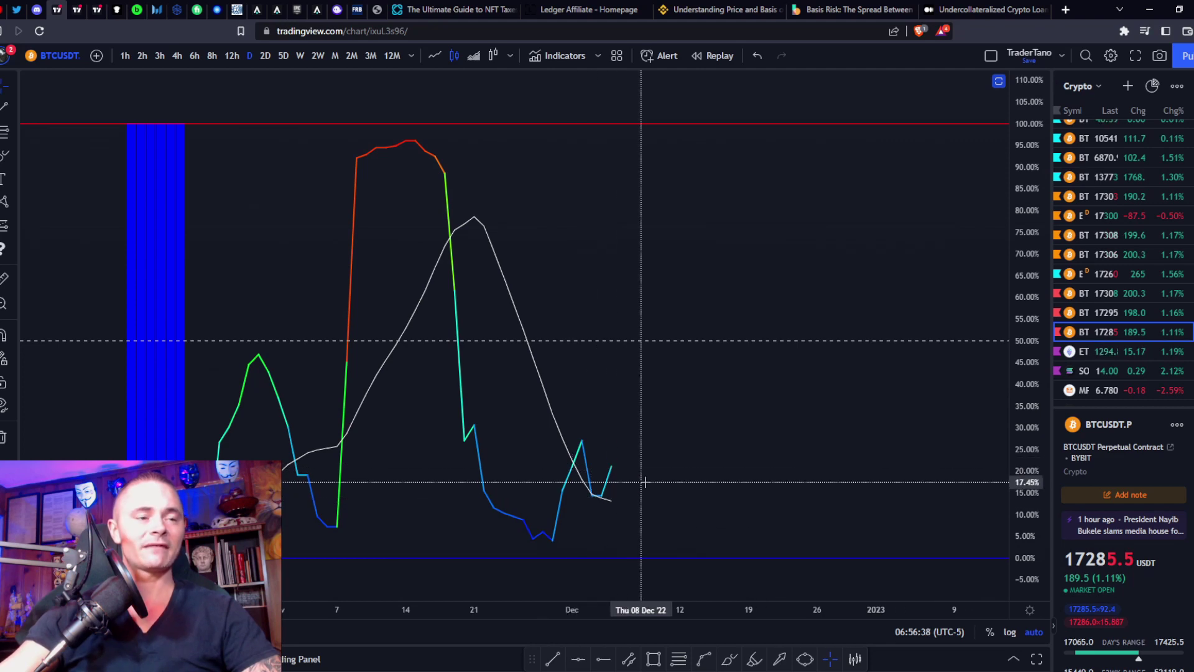
double_click(613, 462)
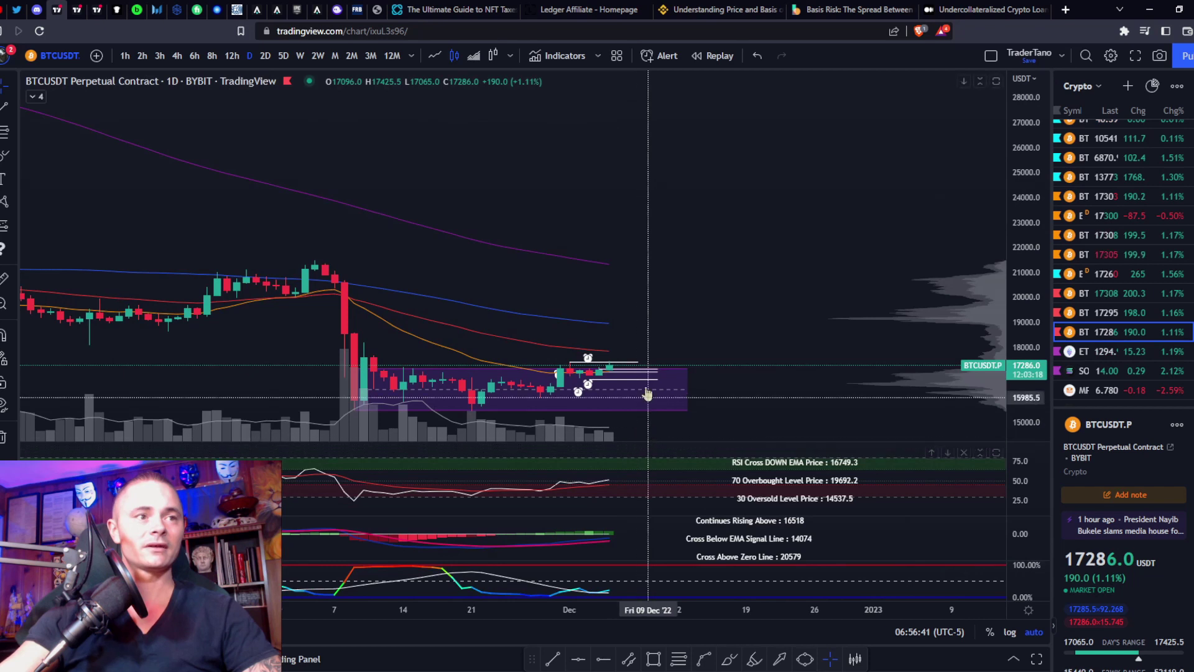